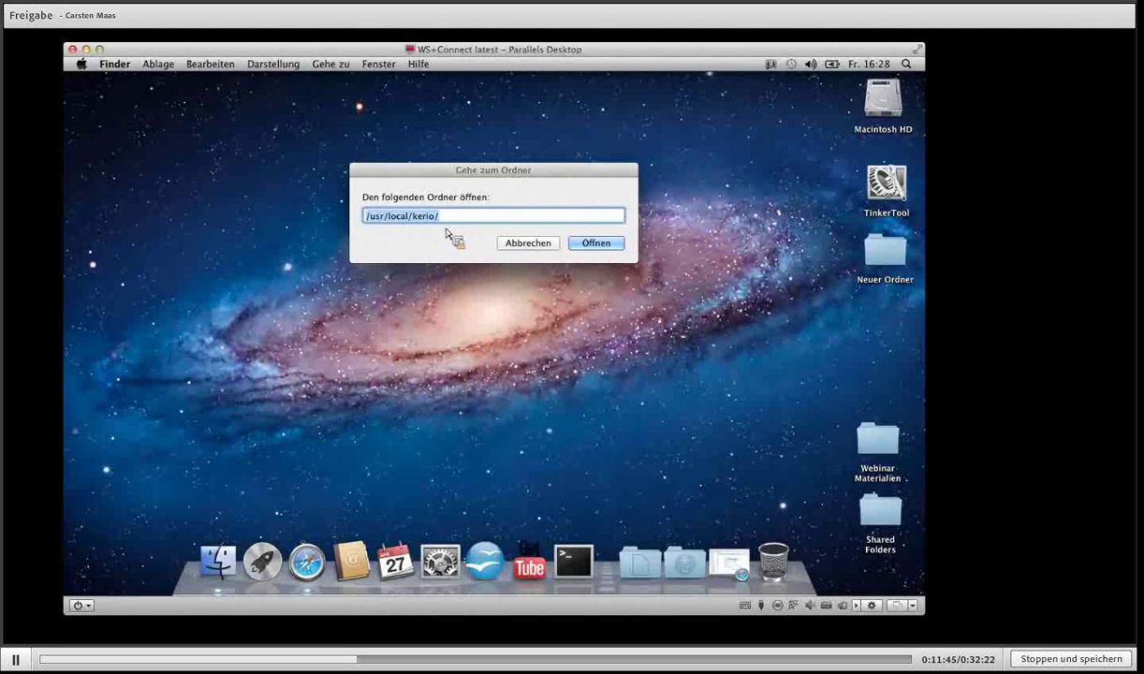
- Go to /usr/local/kerio/, open the mailserver folder and select the mailserver.cfg file
key("Return")
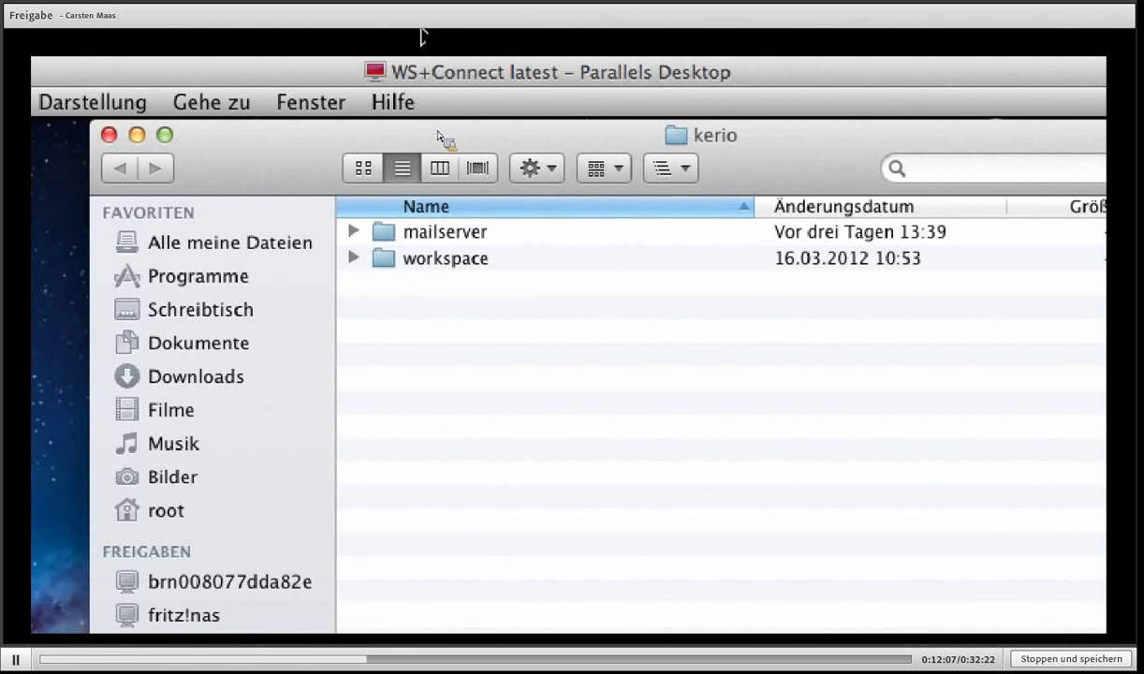
left_click(423, 242)
double_click(423, 242)
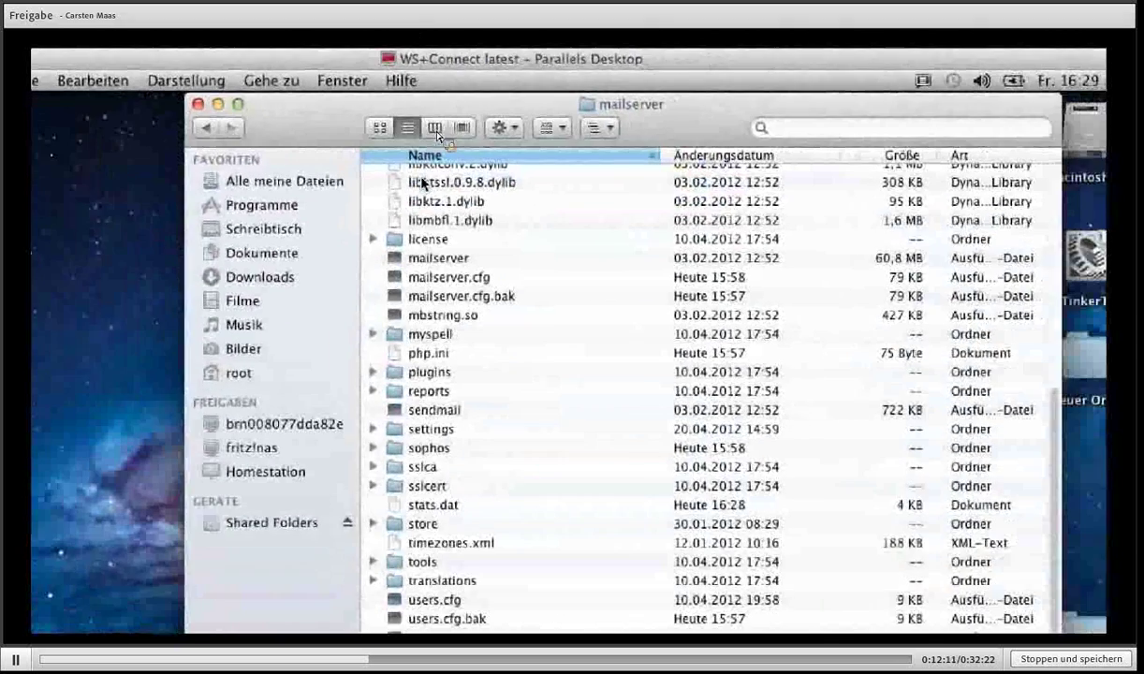
scroll(452, 169, "up", 10)
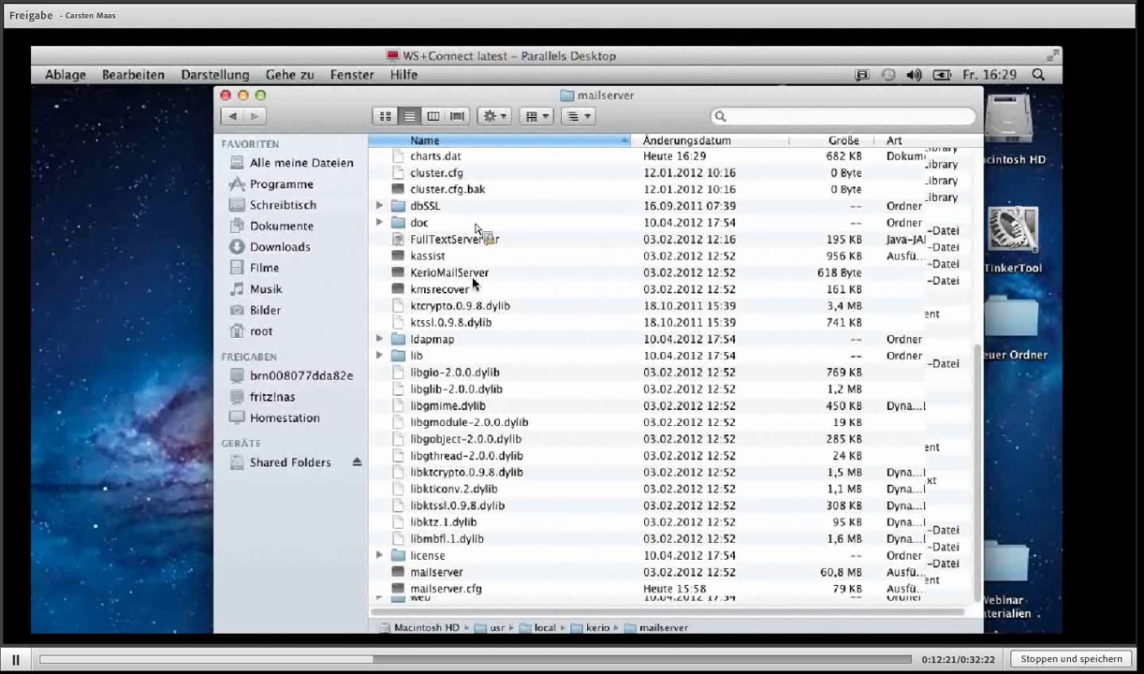
scroll(472, 283, "down", 5)
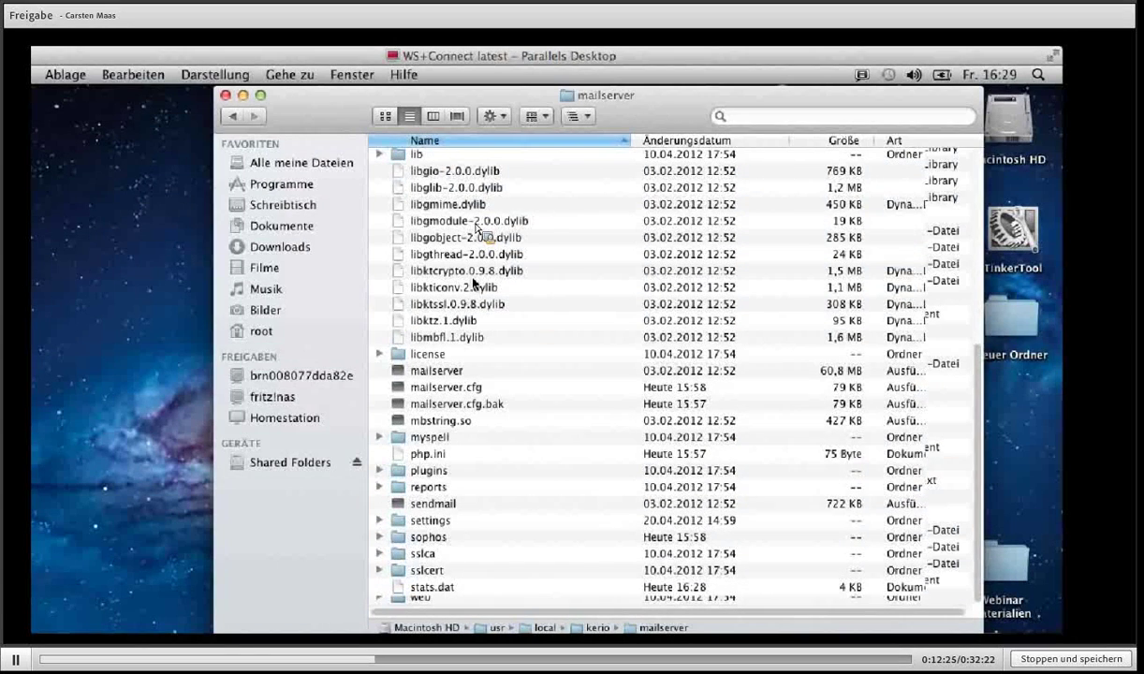
left_click(468, 388)
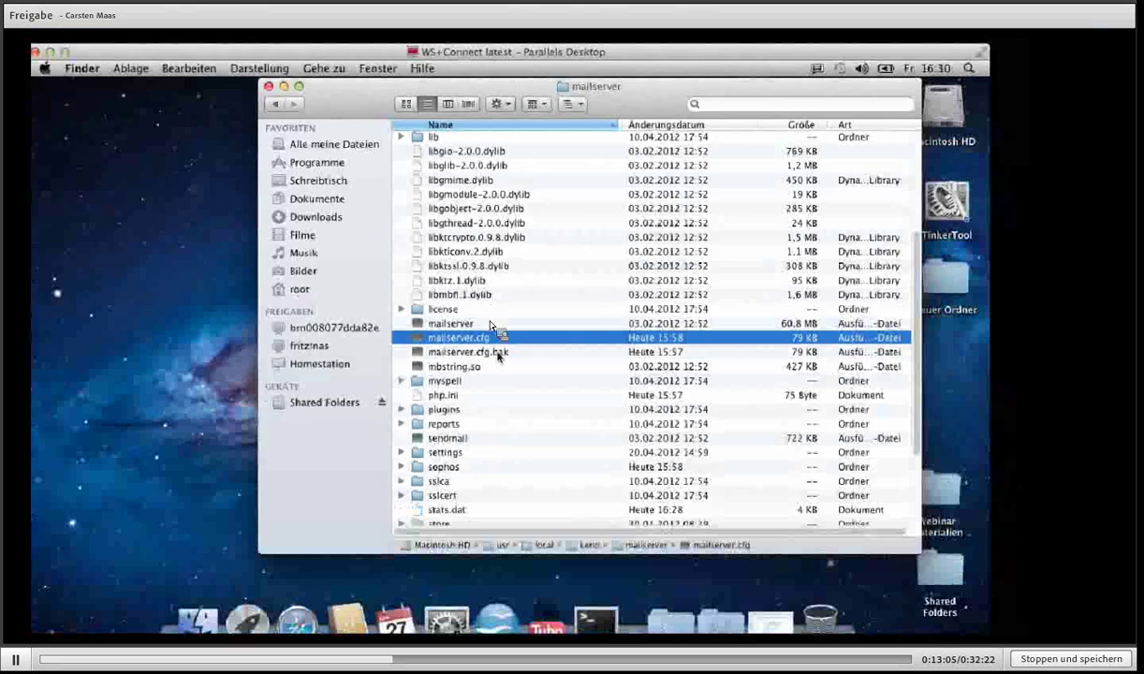
- Expand the sslcert folder to examine its certificate and key files, and collapse it again
scroll(498, 440, "down", 5)
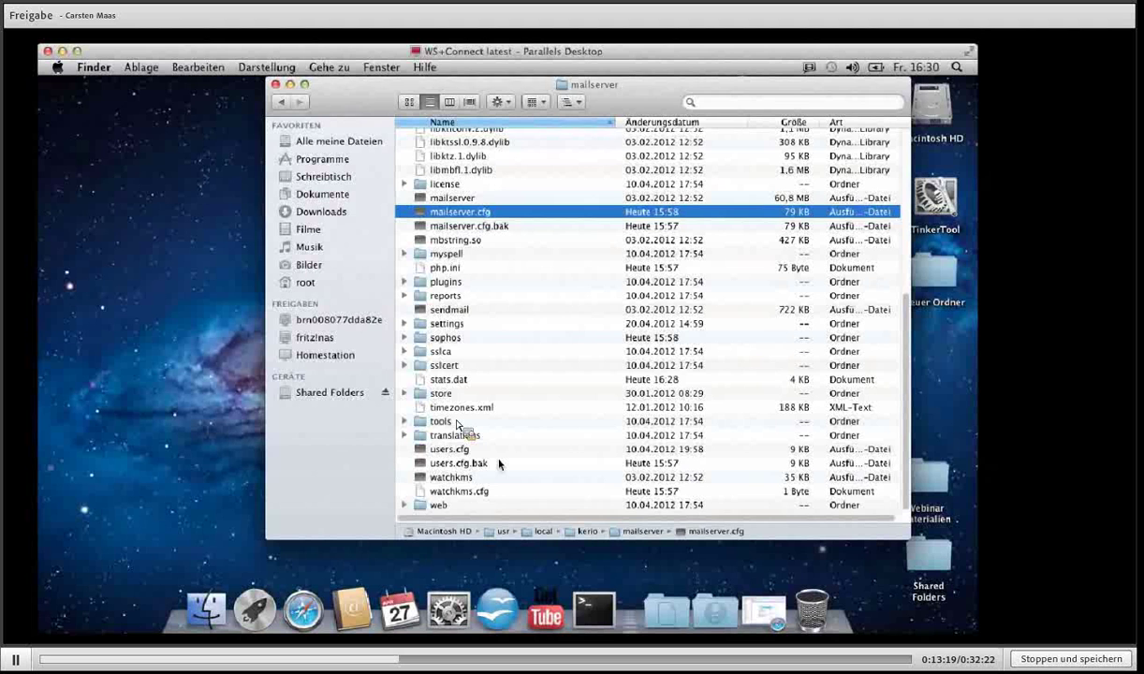
left_click_drag(455, 422, 428, 361)
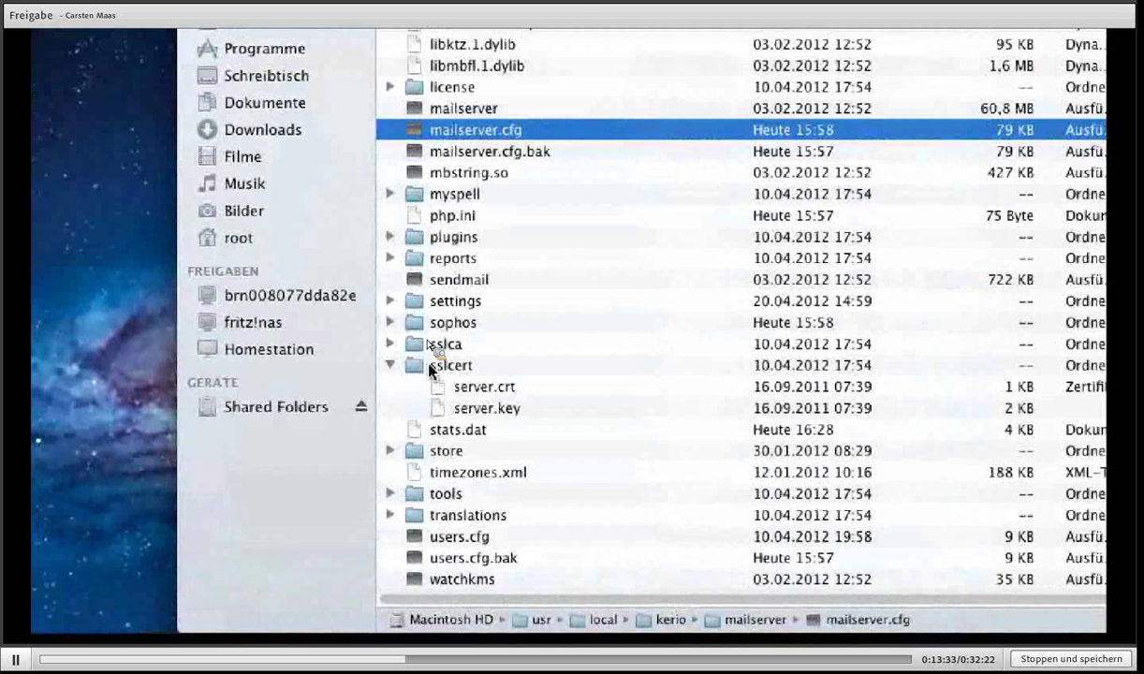
left_click_drag(428, 363, 453, 332)
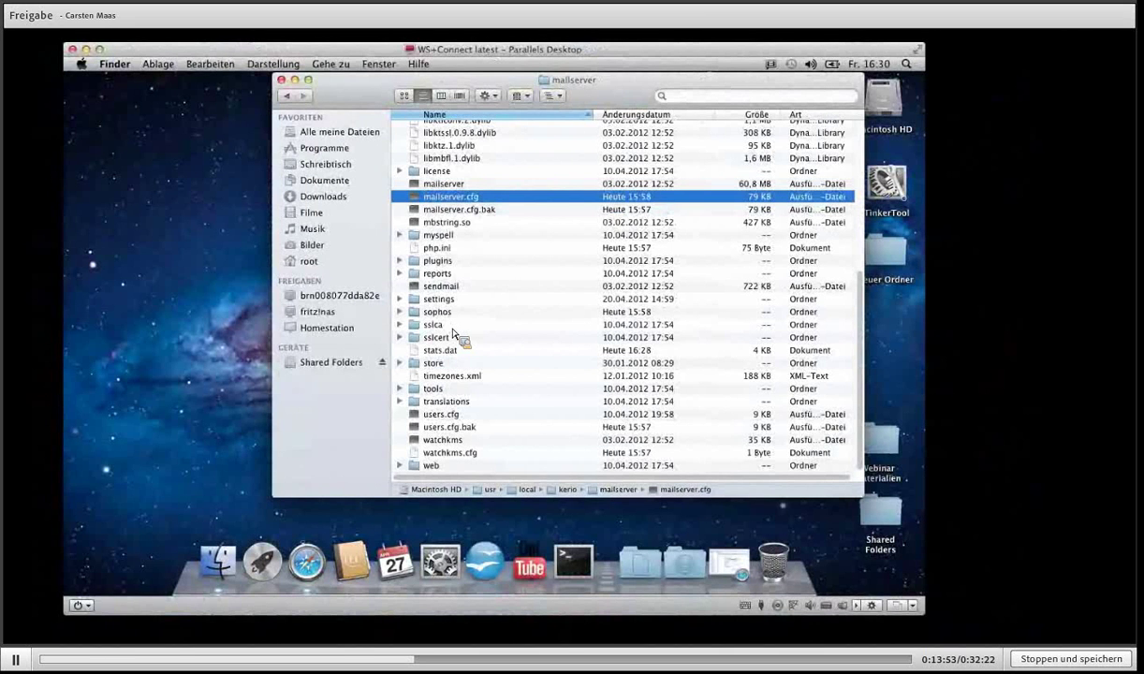
left_click_drag(453, 333, 453, 332)
- Open store/mail/testdomaene.de and expand the INBOX folder of the test5 mailbox
left_click_drag(453, 332, 446, 371)
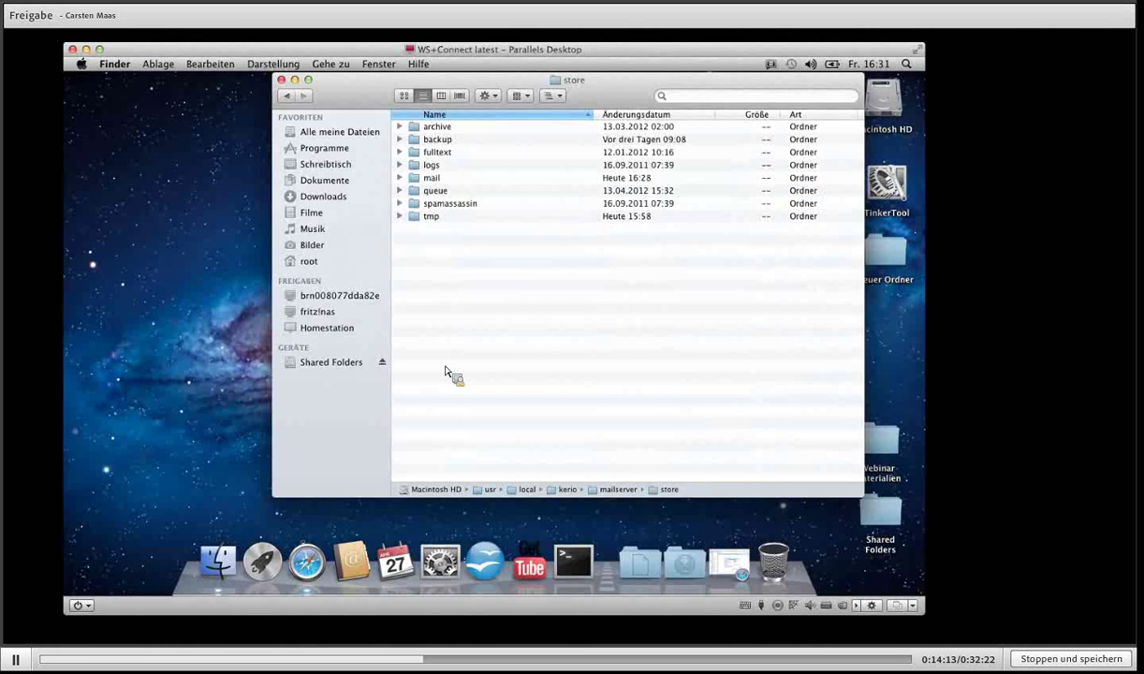
left_click_drag(446, 370, 493, 214)
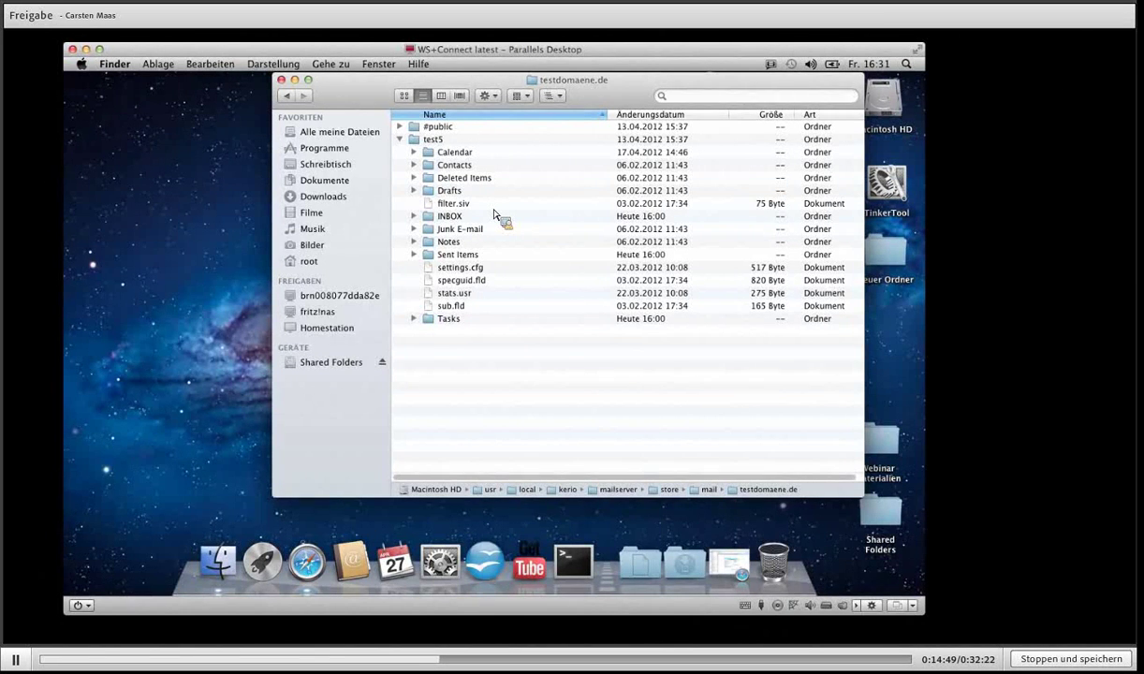
left_click_drag(493, 214, 504, 278)
mouse_move(475, 247)
left_mouse_down()
mouse_move(419, 255)
mouse_move(478, 264)
left_mouse_up()
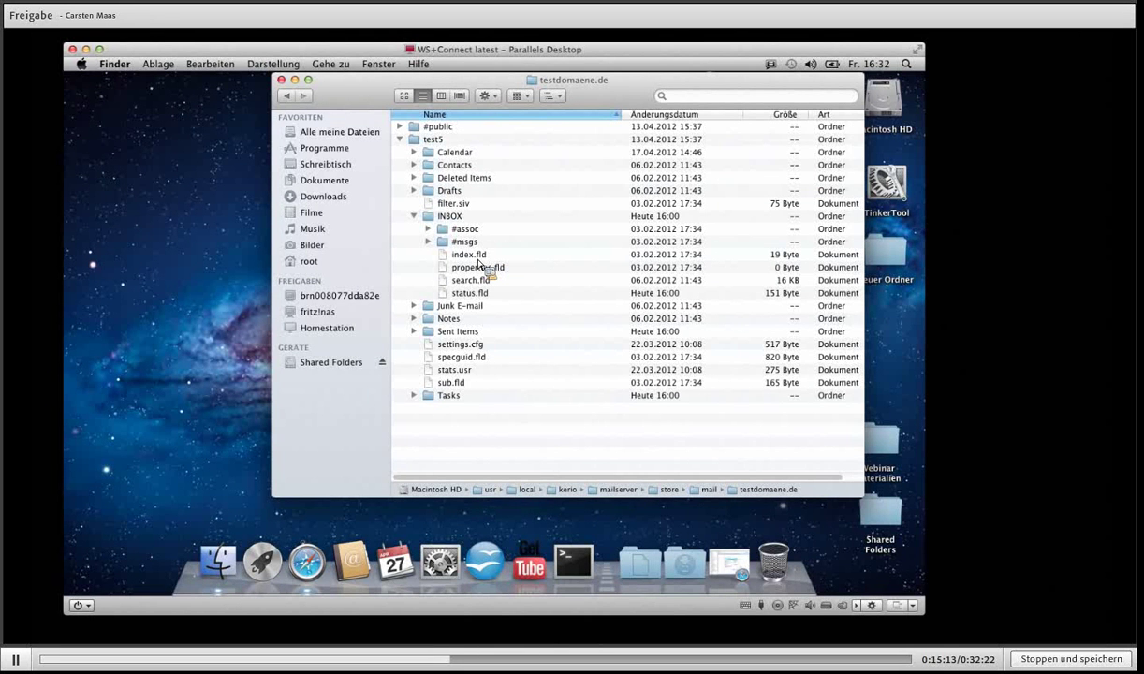
- Expand the INBOX, Sent Items, Notes, Calendar and Contacts folders of test5 to examine their #msgs subfolders and index files
mouse_move(478, 263)
left_mouse_down()
mouse_move(451, 235)
mouse_move(434, 249)
mouse_move(485, 267)
mouse_move(445, 230)
mouse_move(443, 245)
mouse_move(487, 258)
left_mouse_up()
left_click_drag(487, 257, 418, 323)
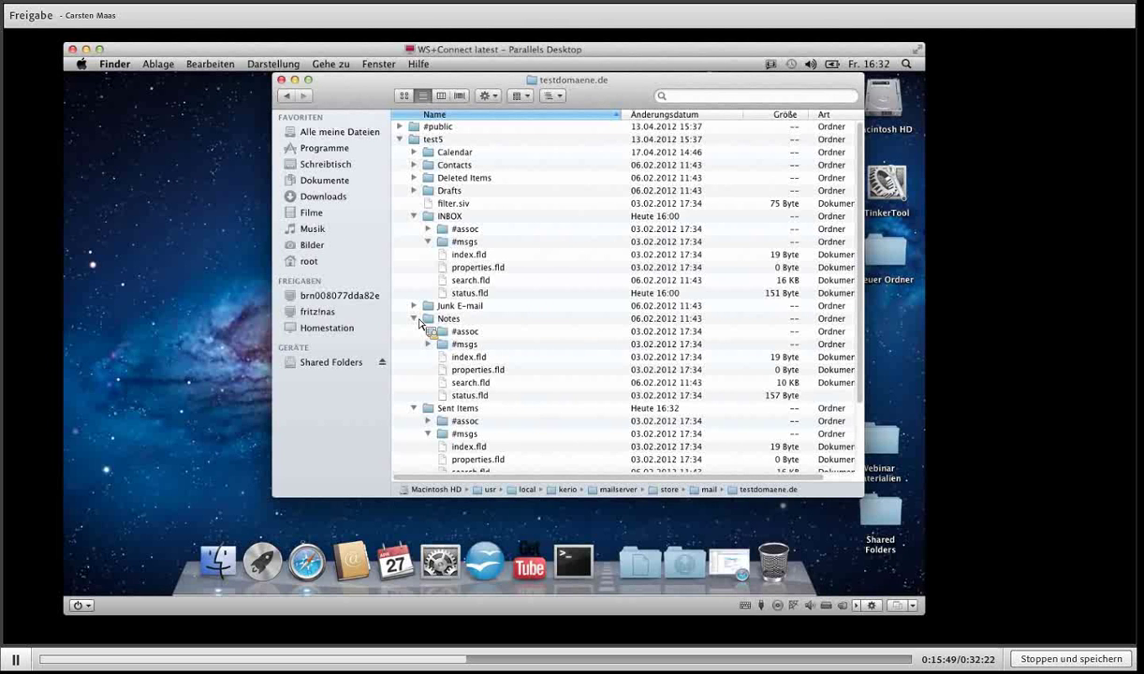
left_click_drag(419, 322, 419, 323)
left_click_drag(418, 323, 487, 280)
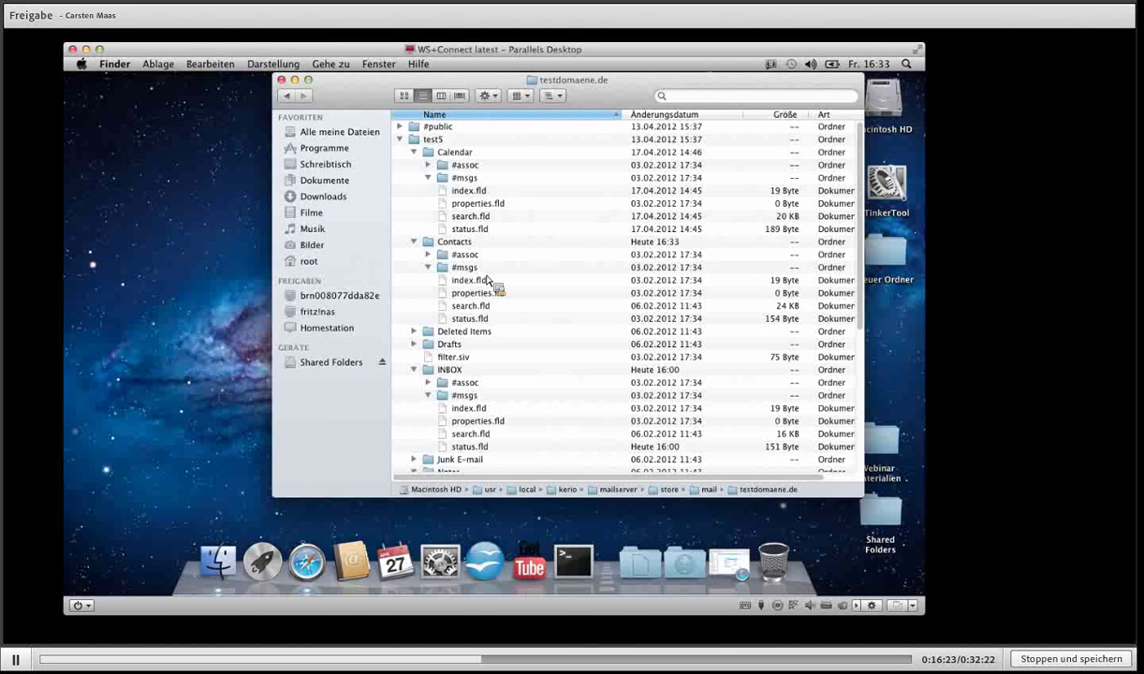
- Collapse the test5 mailbox folder and close the testdomaene.de window
mouse_move(487, 280)
left_mouse_down()
mouse_move(447, 253)
mouse_move(418, 258)
mouse_move(489, 280)
left_mouse_up()
left_click(400, 138)
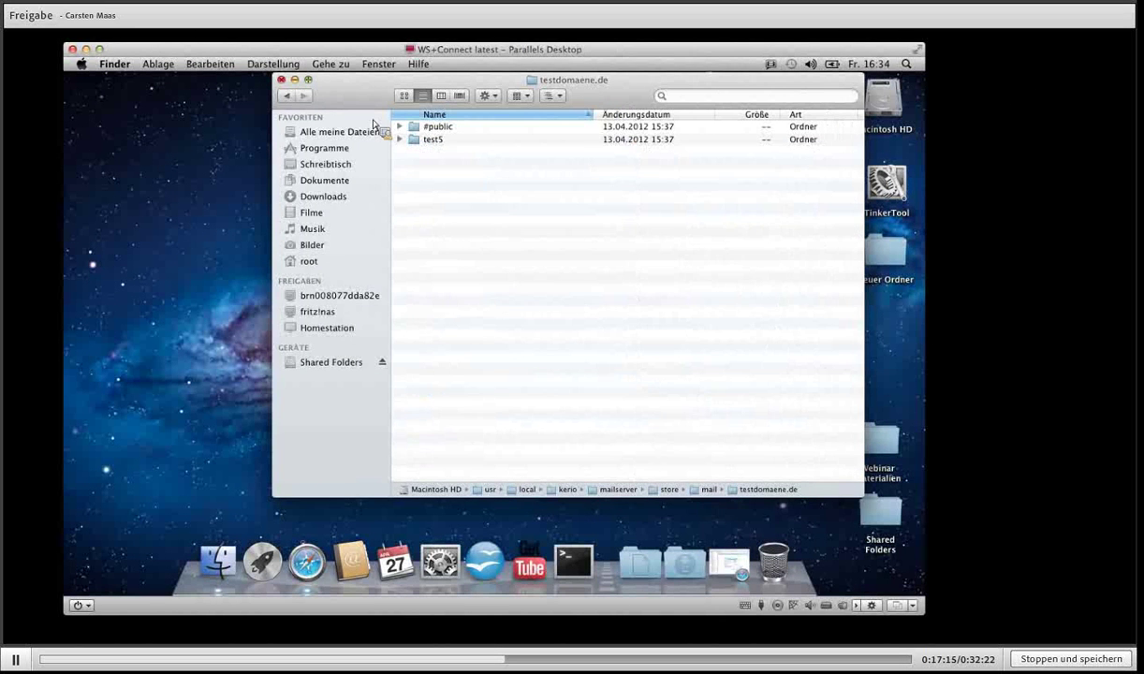
left_click(281, 79)
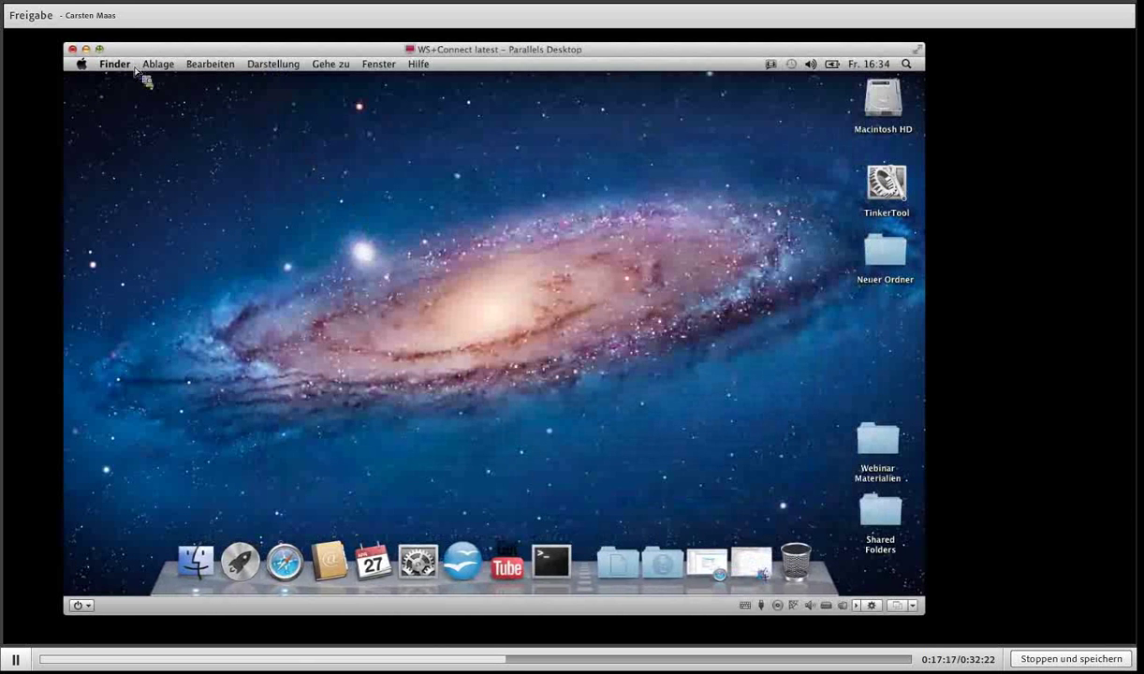
- Switch to the PowerPoint presentation, play it from "Installationspfad für die Installation" and advance to the "Aufbau der Dateistruktur" slide
key("super+Tab")
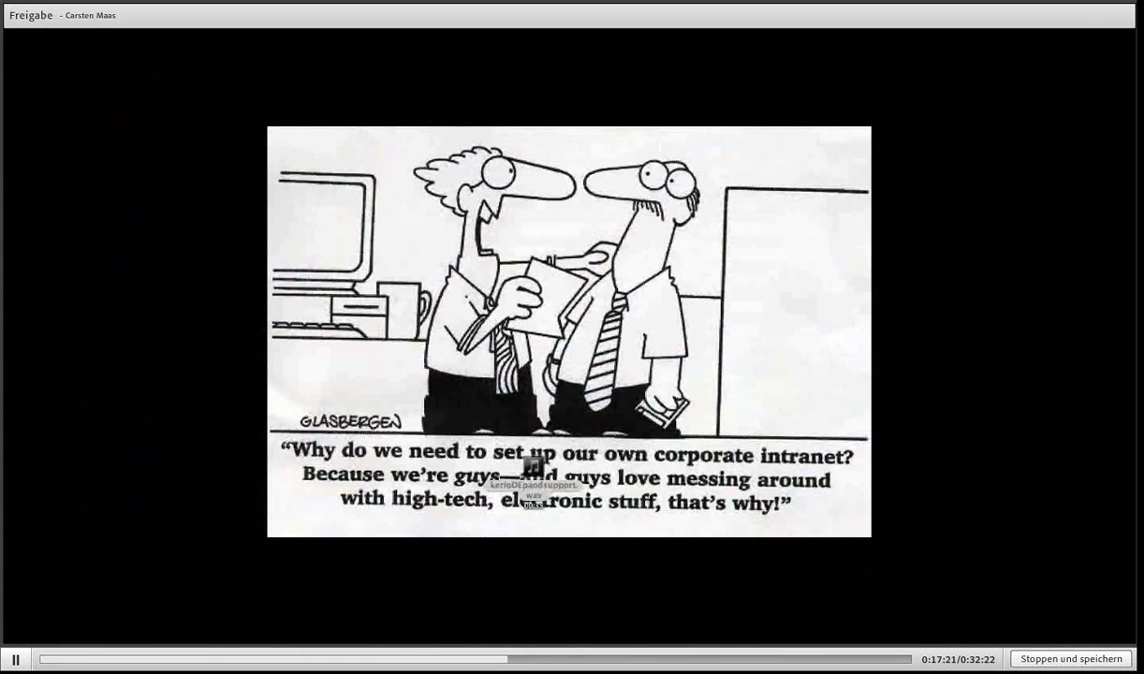
key("super+Tab")
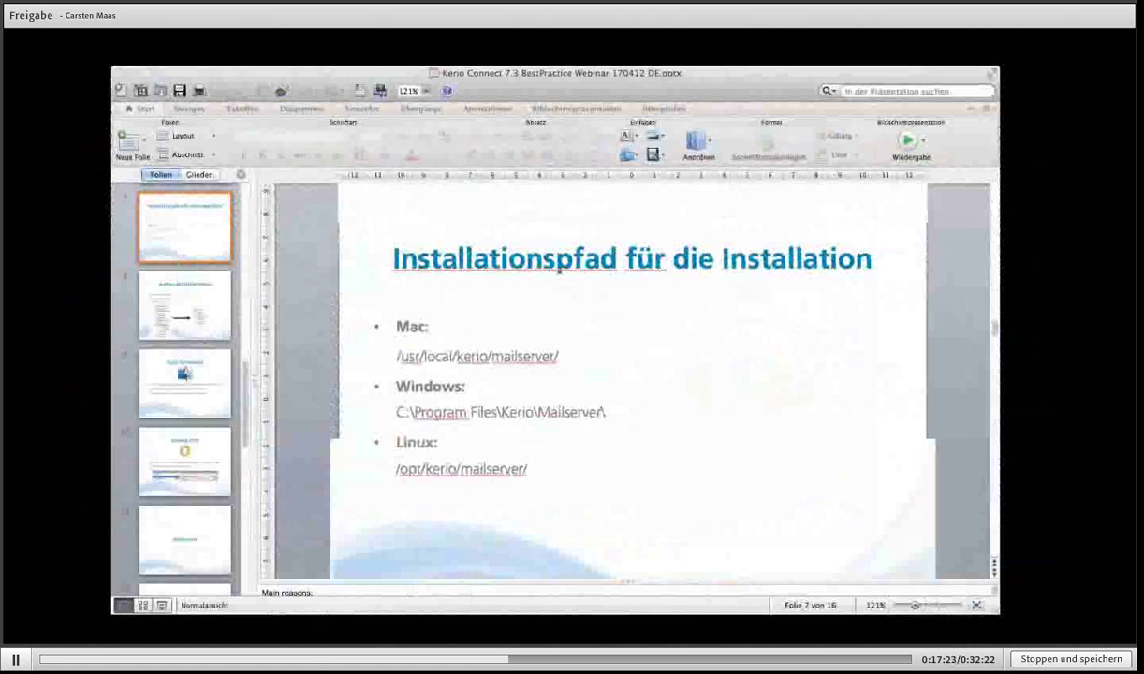
left_click(908, 142)
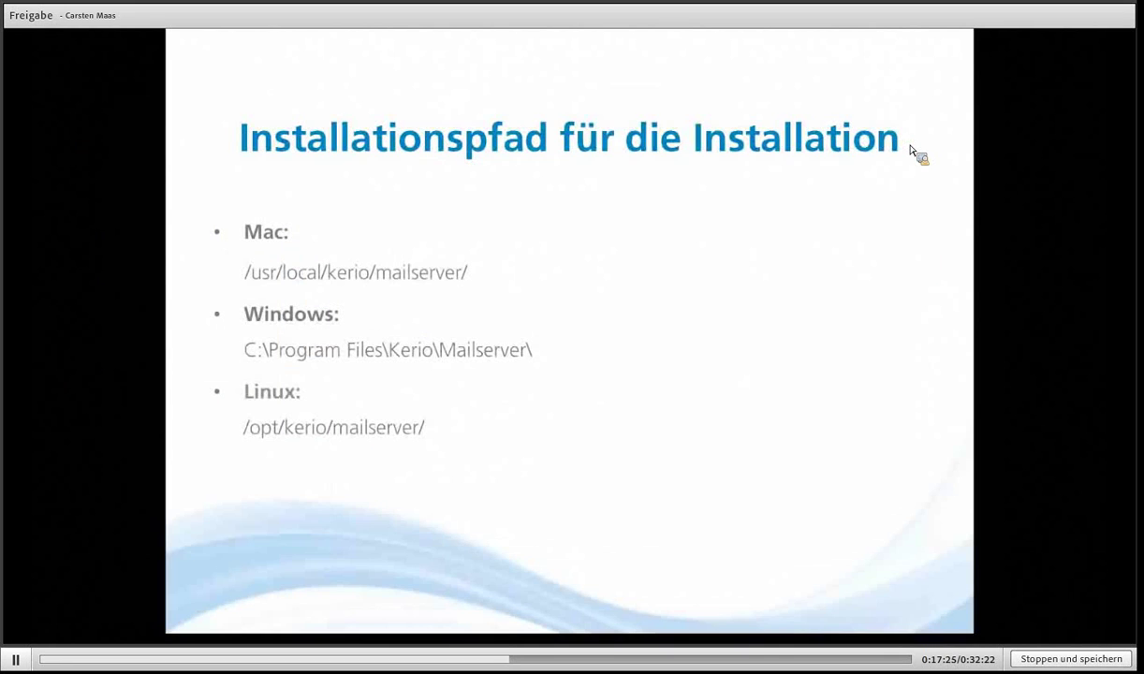
key("Right")
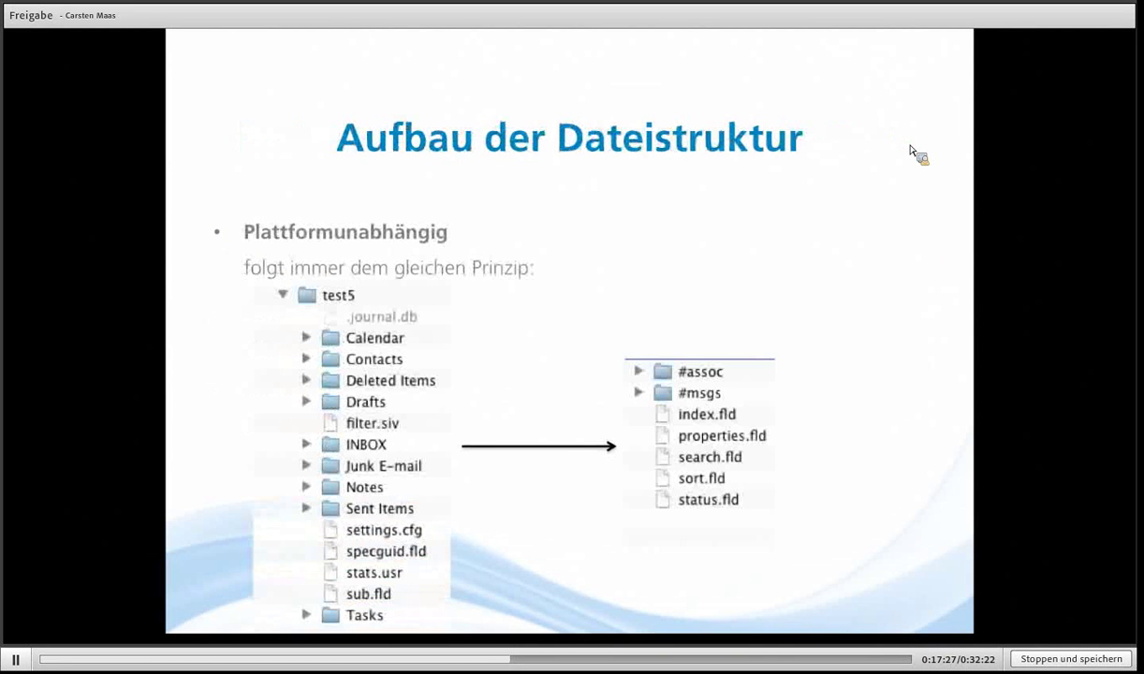
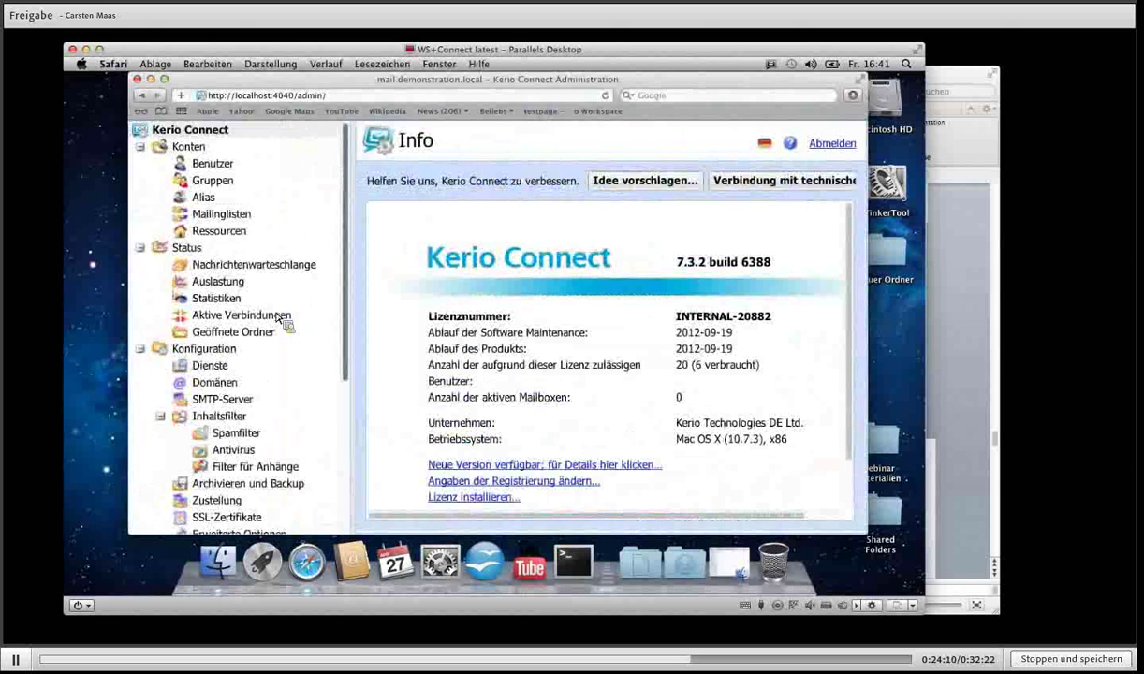
- Open the Debug log under Protokolle in the Kerio Connect administration
scroll(279, 318, "down", 5)
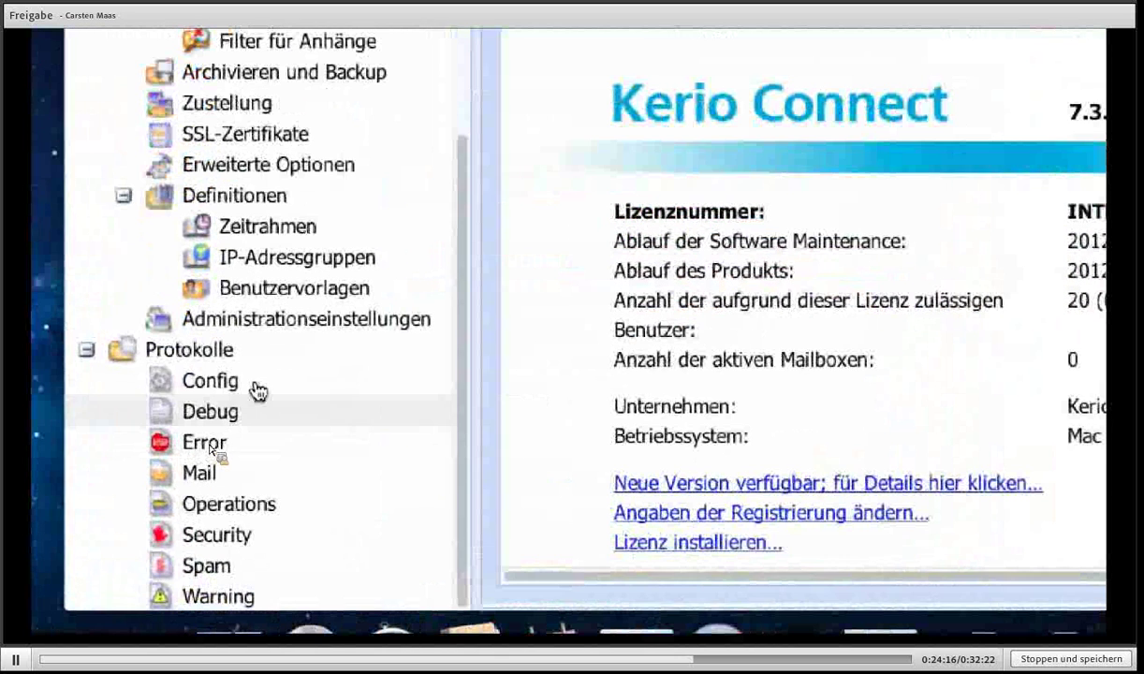
left_click(201, 422)
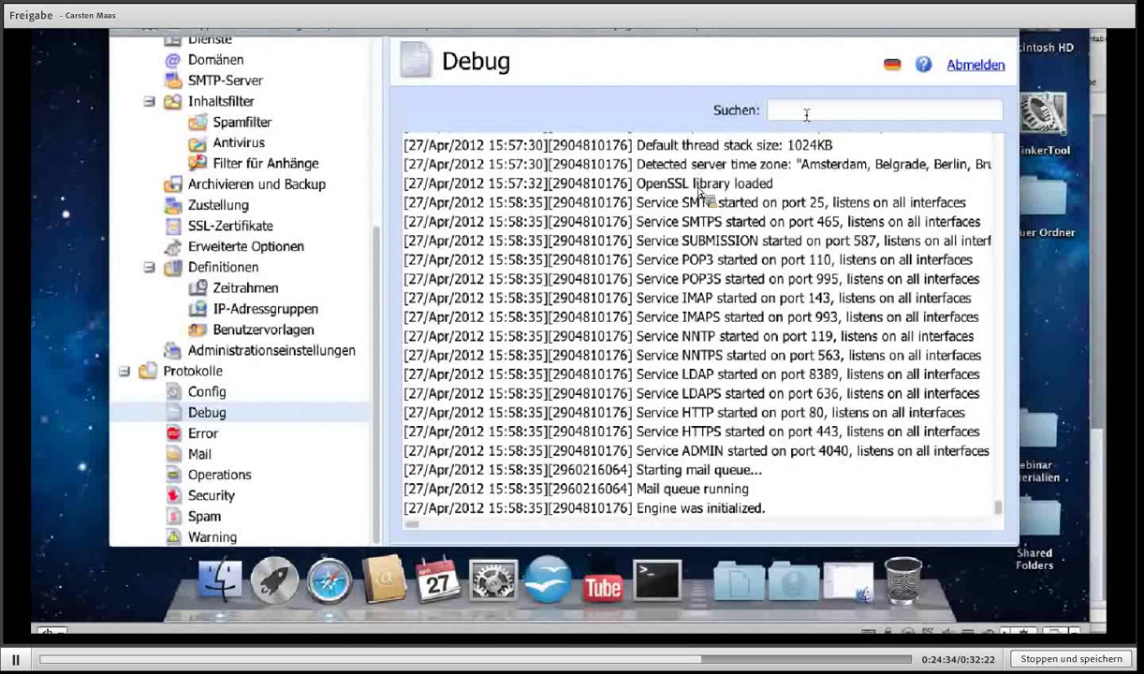
- Review the Debug log's message categories, switch KOC Offline Requests on and off, and discard the dialog
right_click(695, 311)
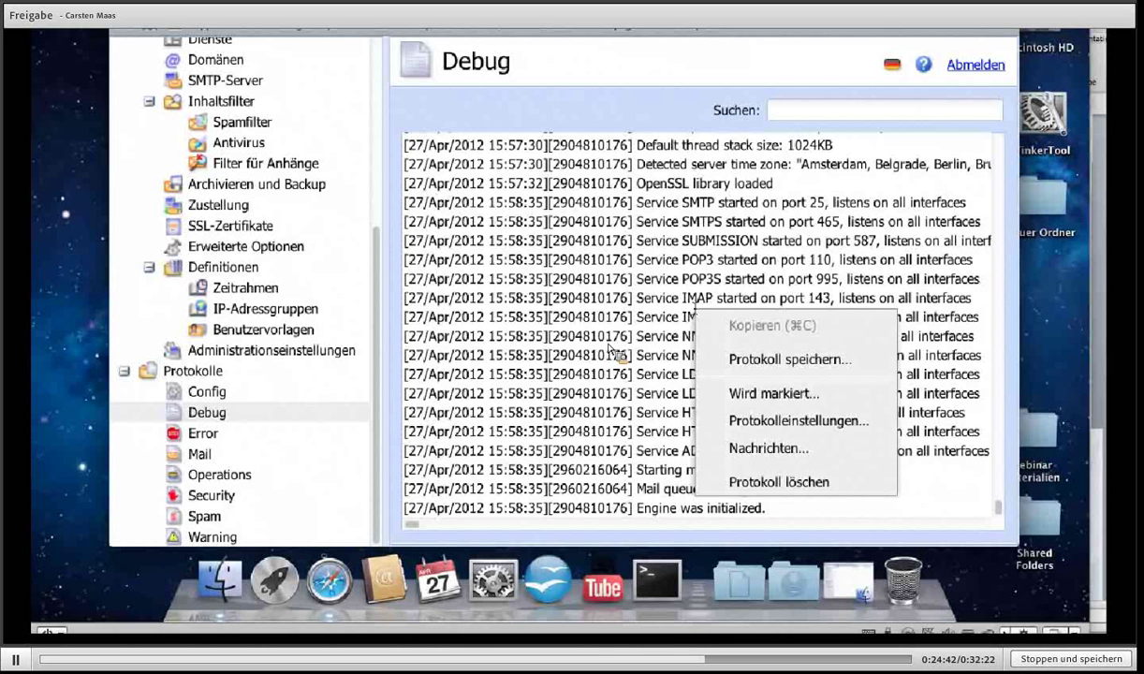
left_click(754, 450)
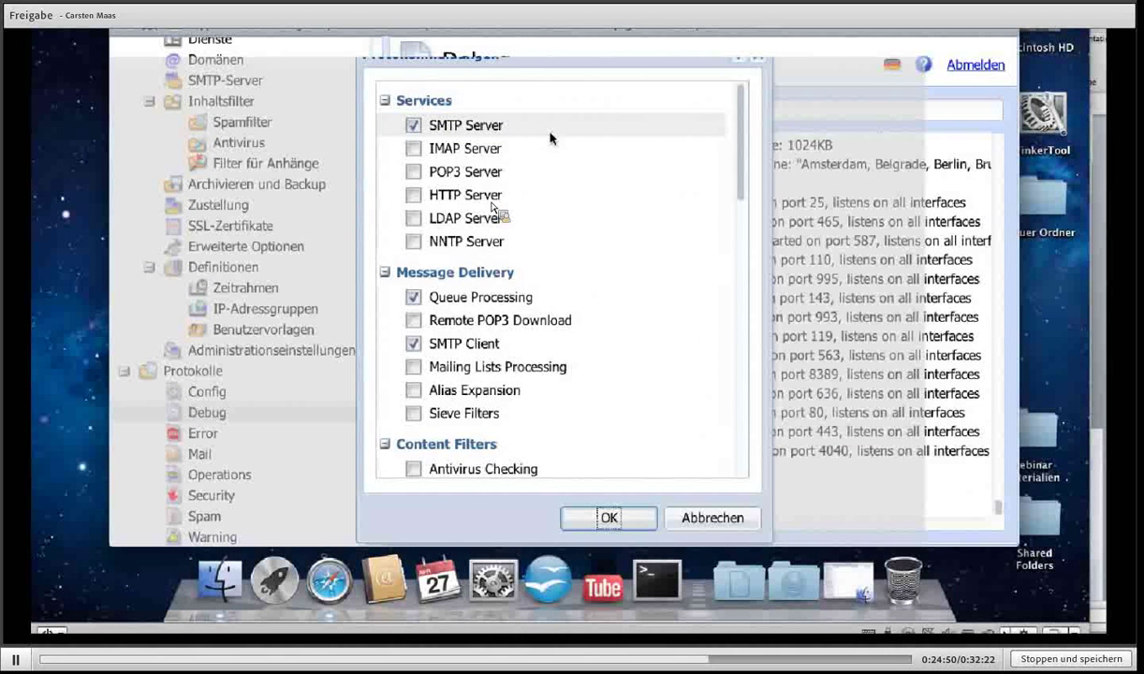
scroll(550, 138, "down", 4)
scroll(550, 138, "down", 5)
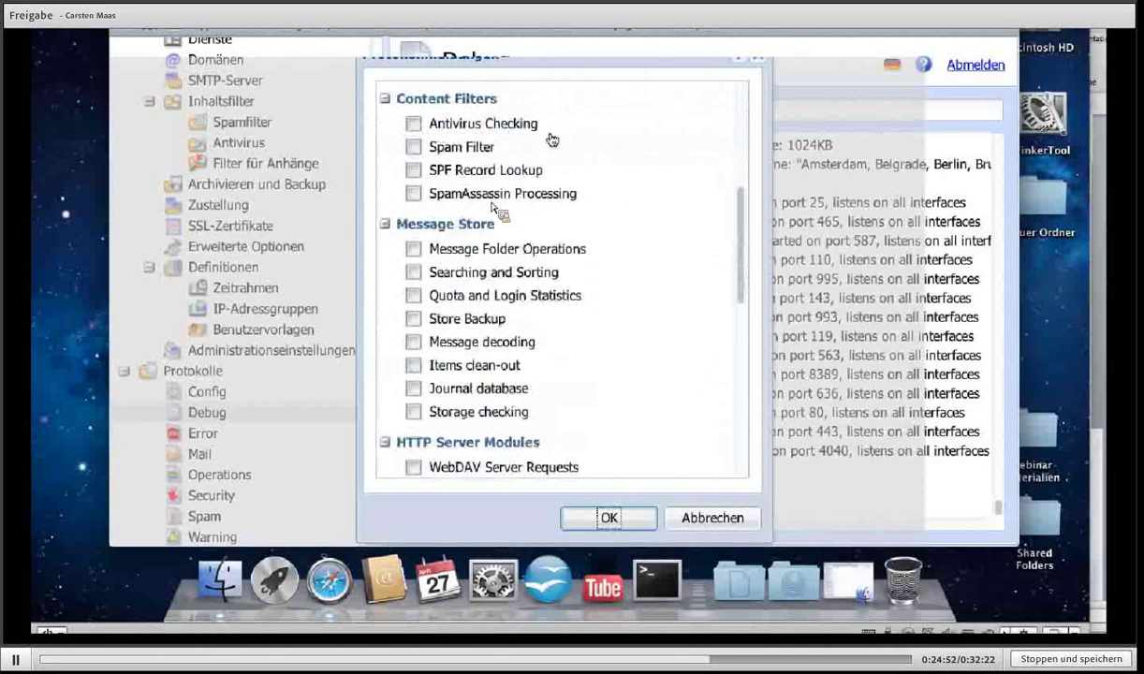
scroll(551, 138, "down", 5)
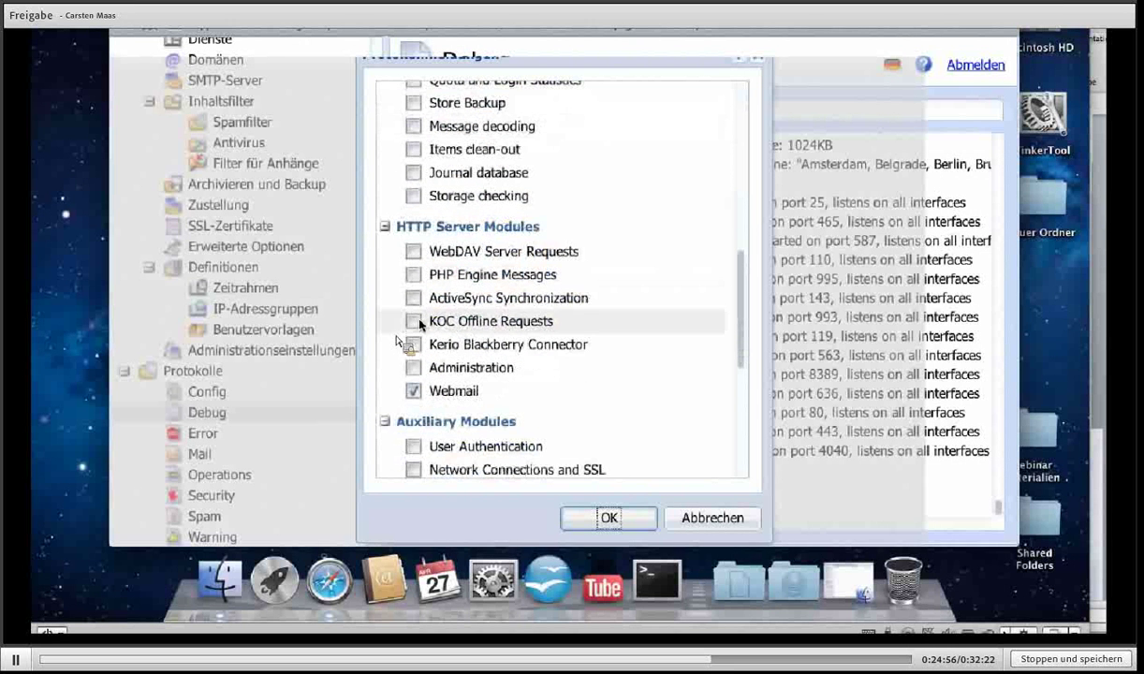
left_click(414, 321)
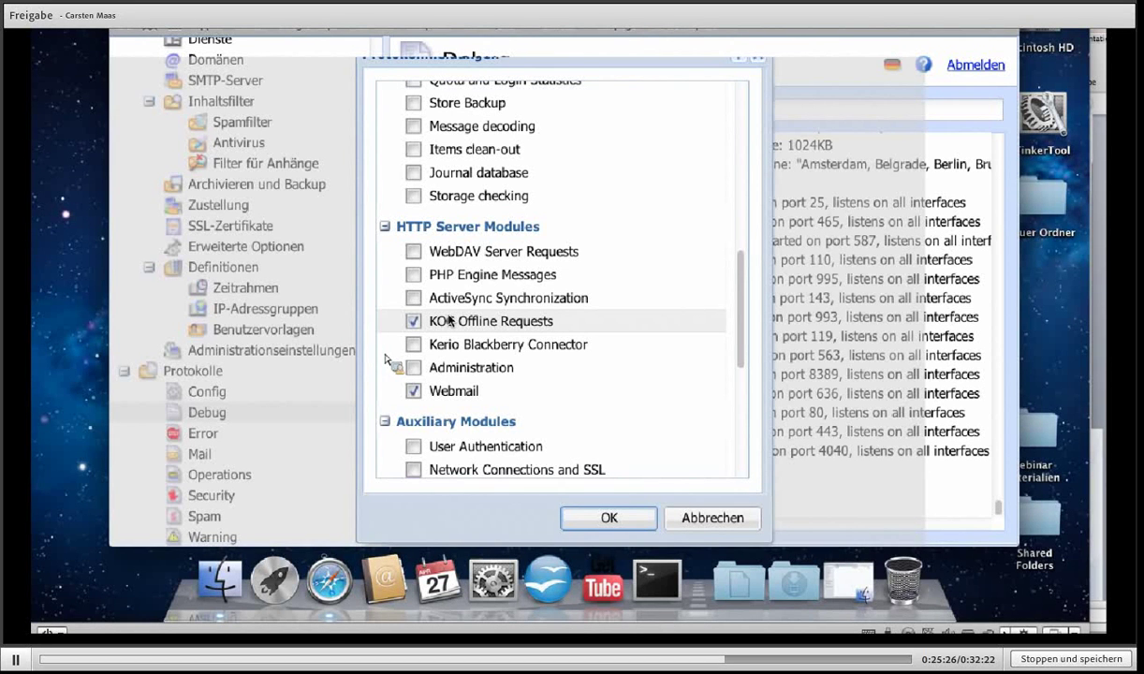
left_click(414, 323)
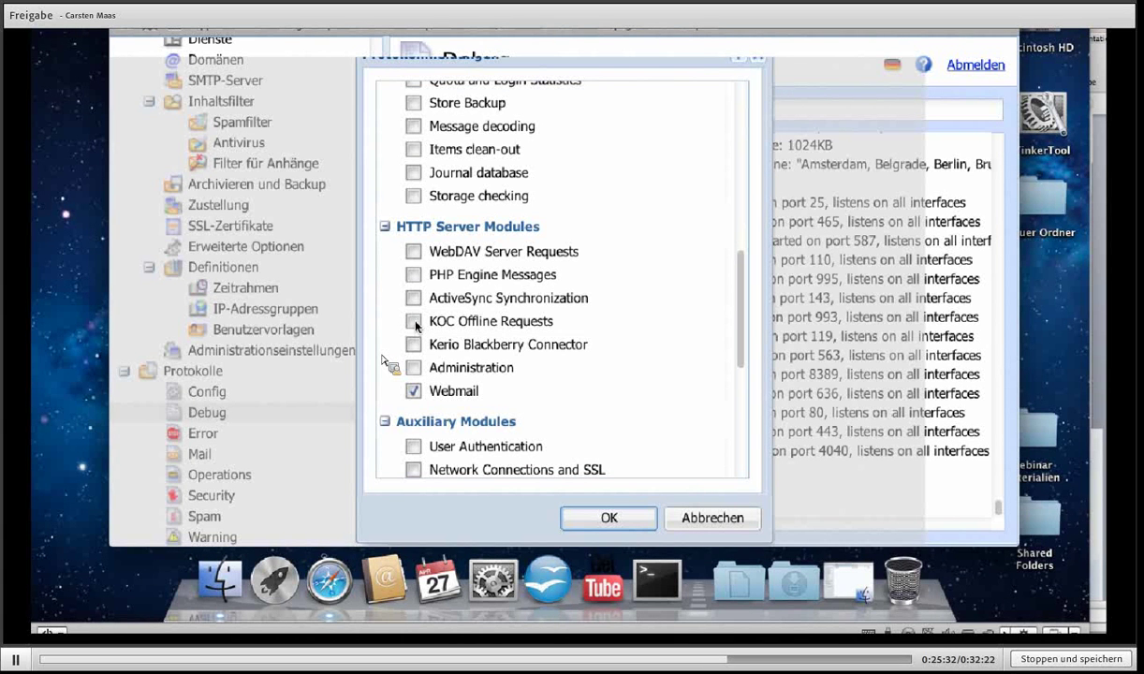
left_click(714, 517)
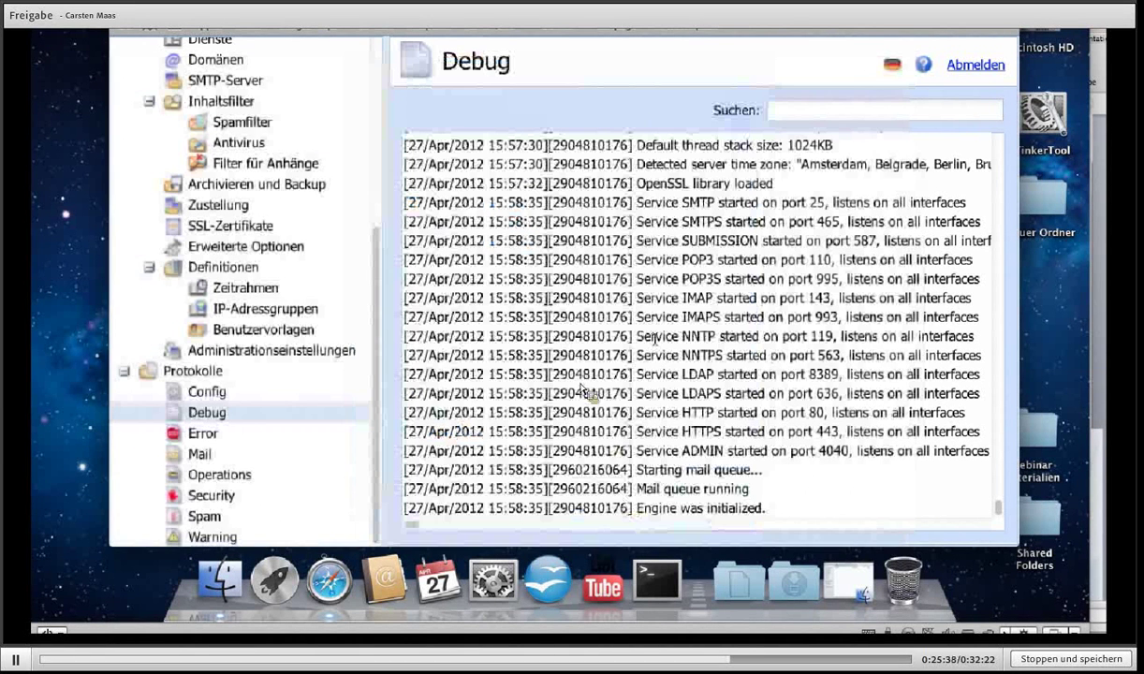
- Try monthly rotation with a 250 MB file size limit in the Debug log's Protokolleinstellungen, and discard the dialog
right_click(655, 337)
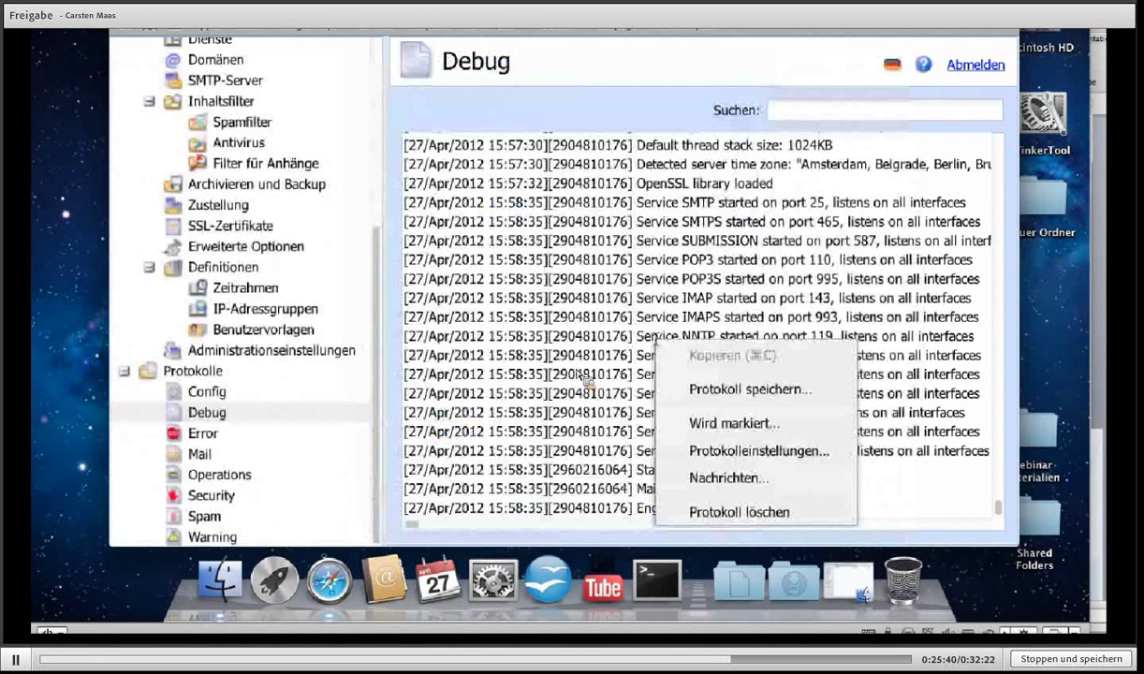
left_click(722, 449)
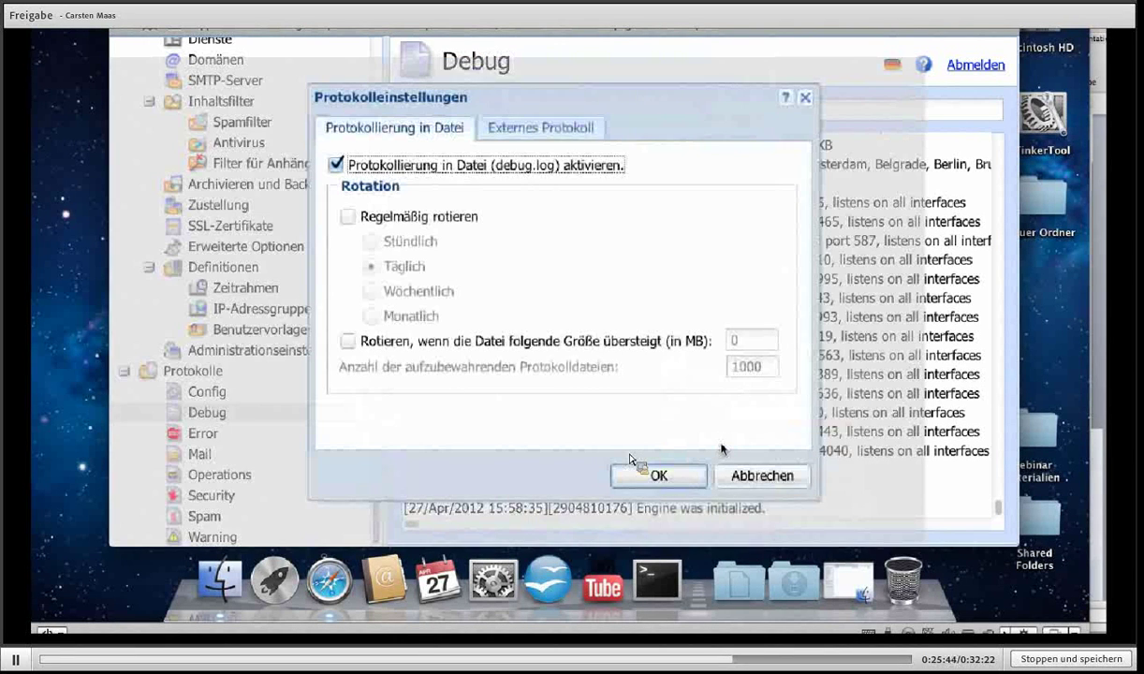
left_click(347, 217)
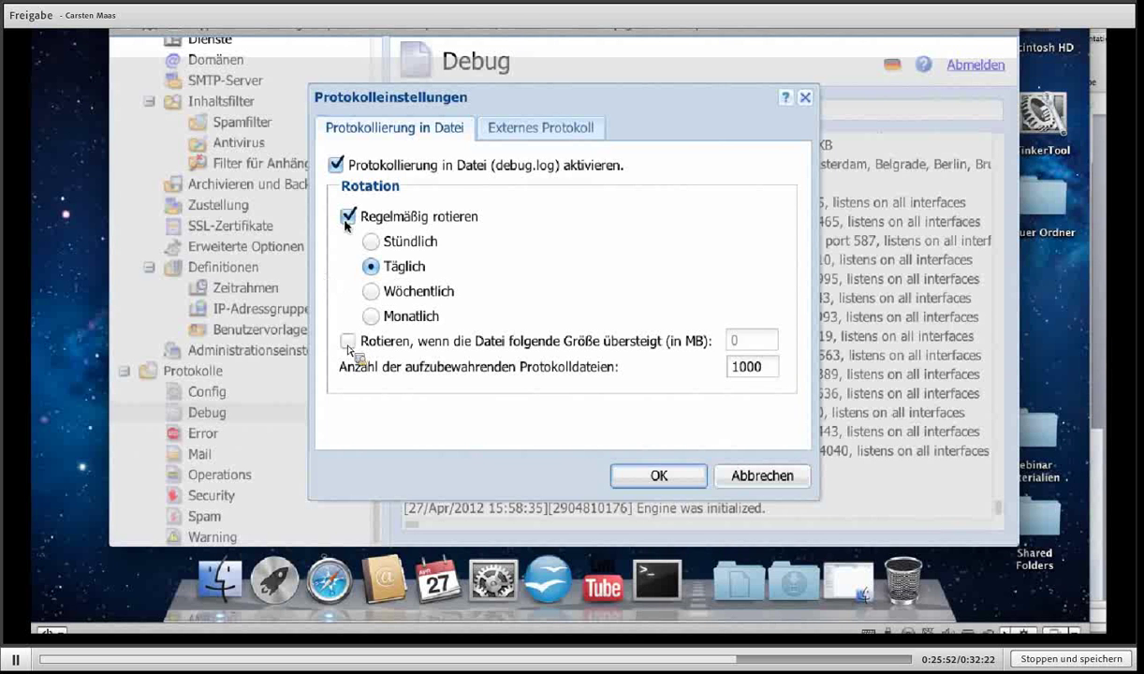
left_click(372, 292)
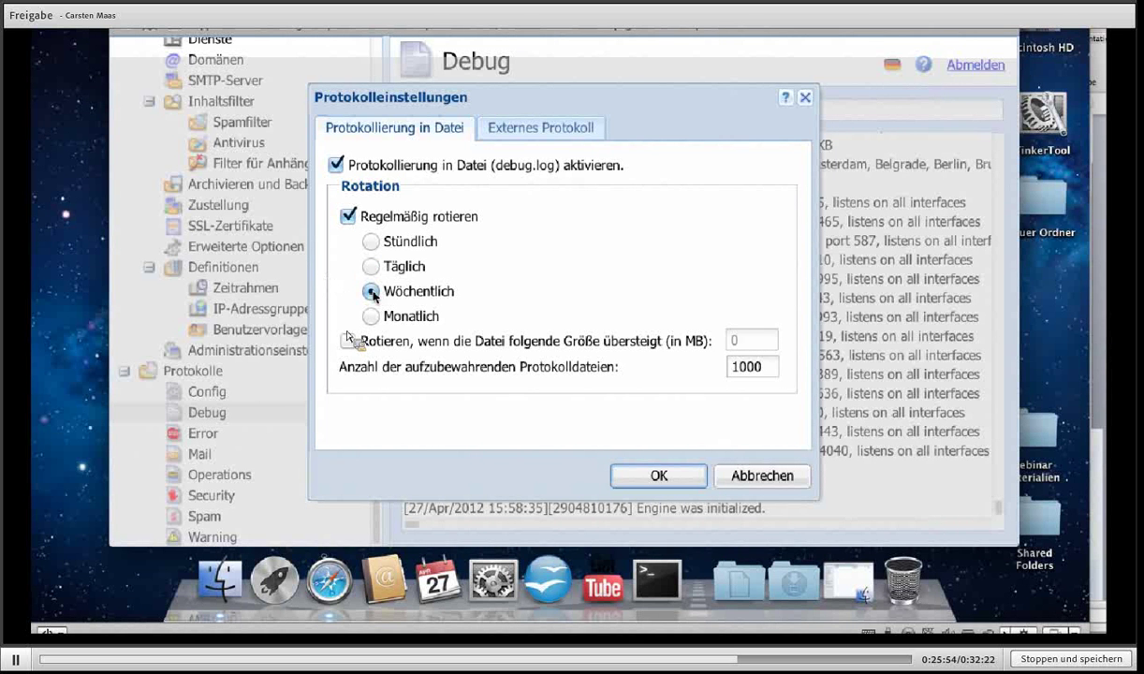
left_click(372, 317)
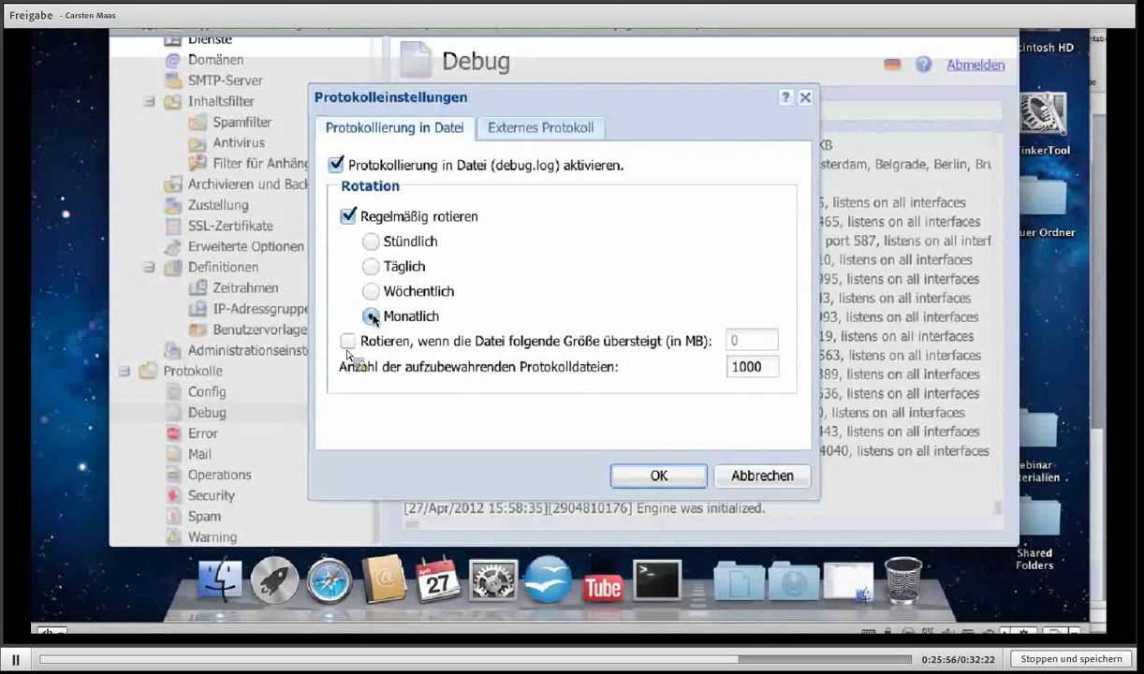
left_click(348, 341)
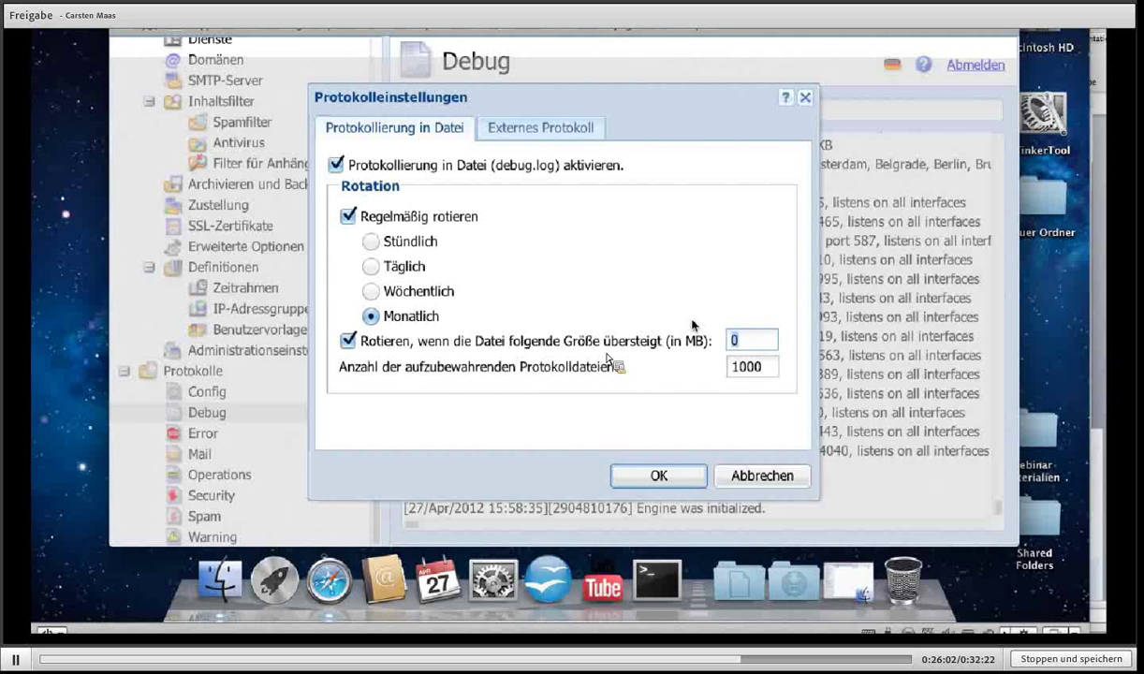
type("250")
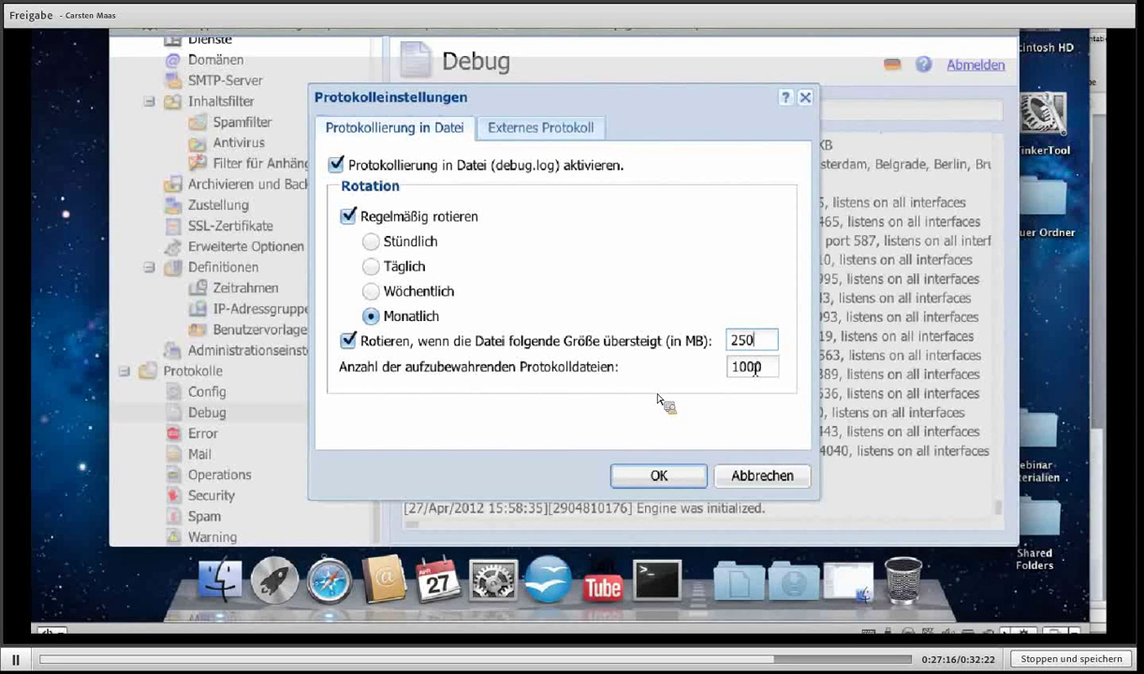
left_click(791, 478)
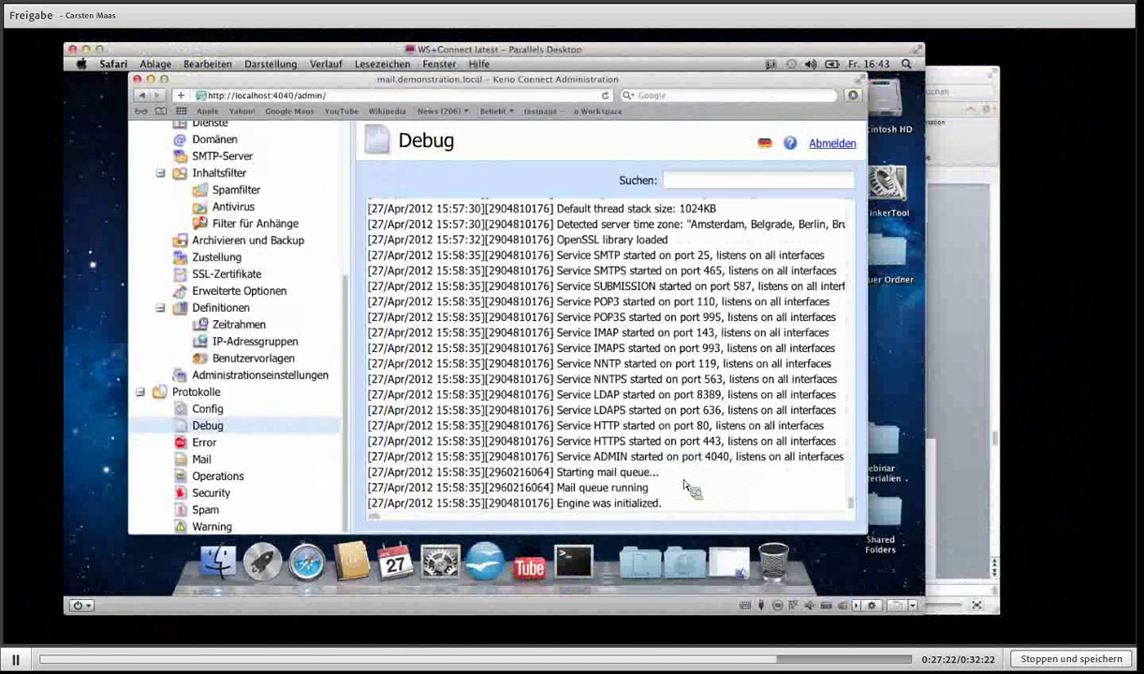
- Open the technical support request form from the Kerio Connect info page and close it without sending a request
scroll(292, 351, "up", 5)
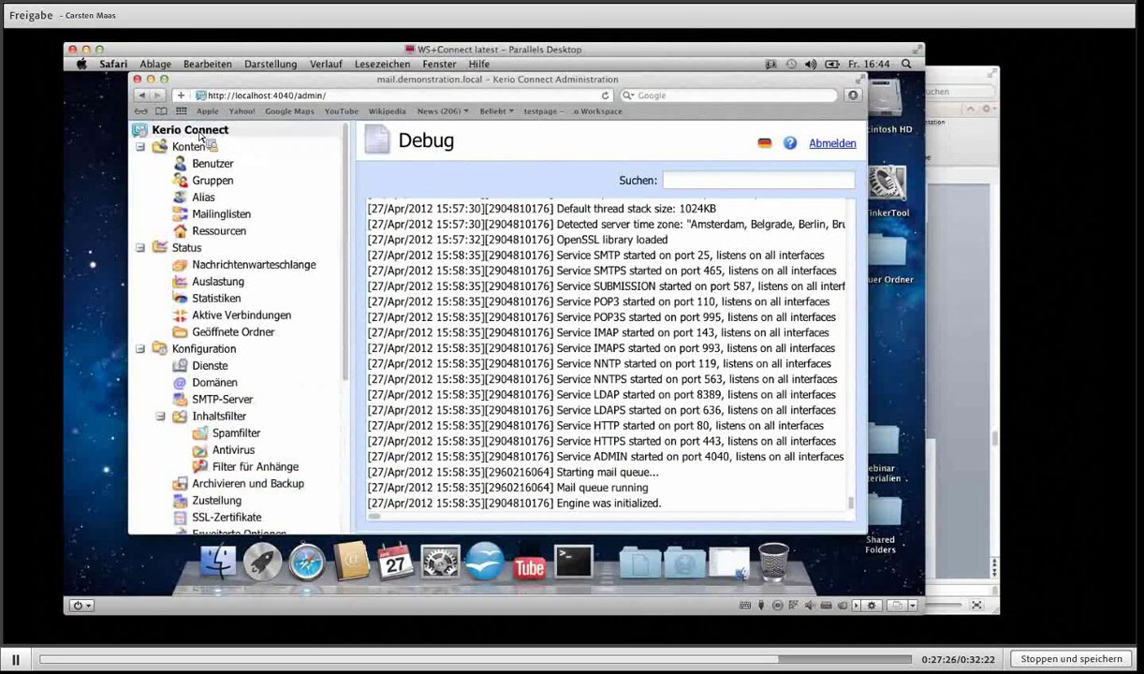
left_click(199, 135)
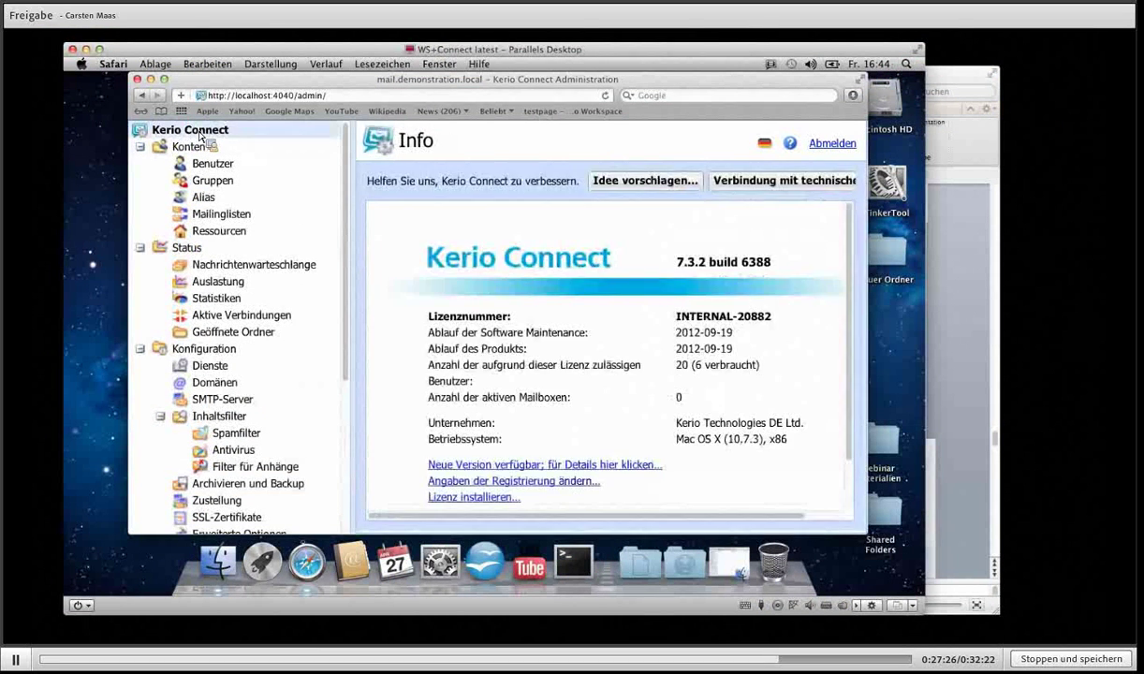
left_click(794, 184)
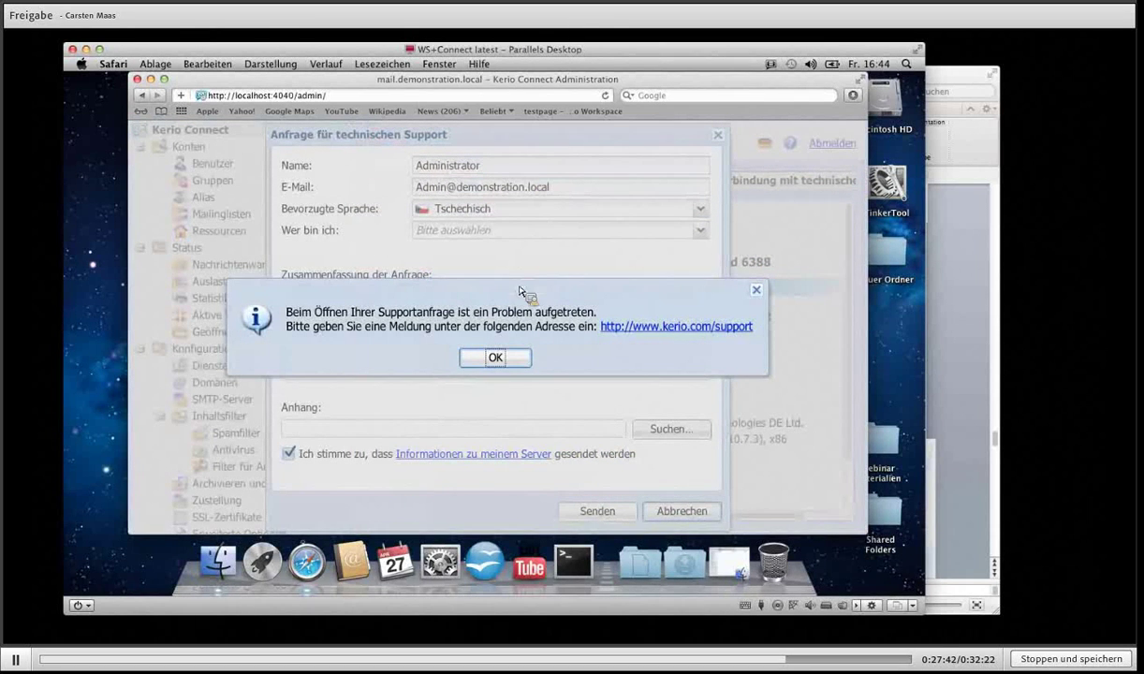
left_click(495, 357)
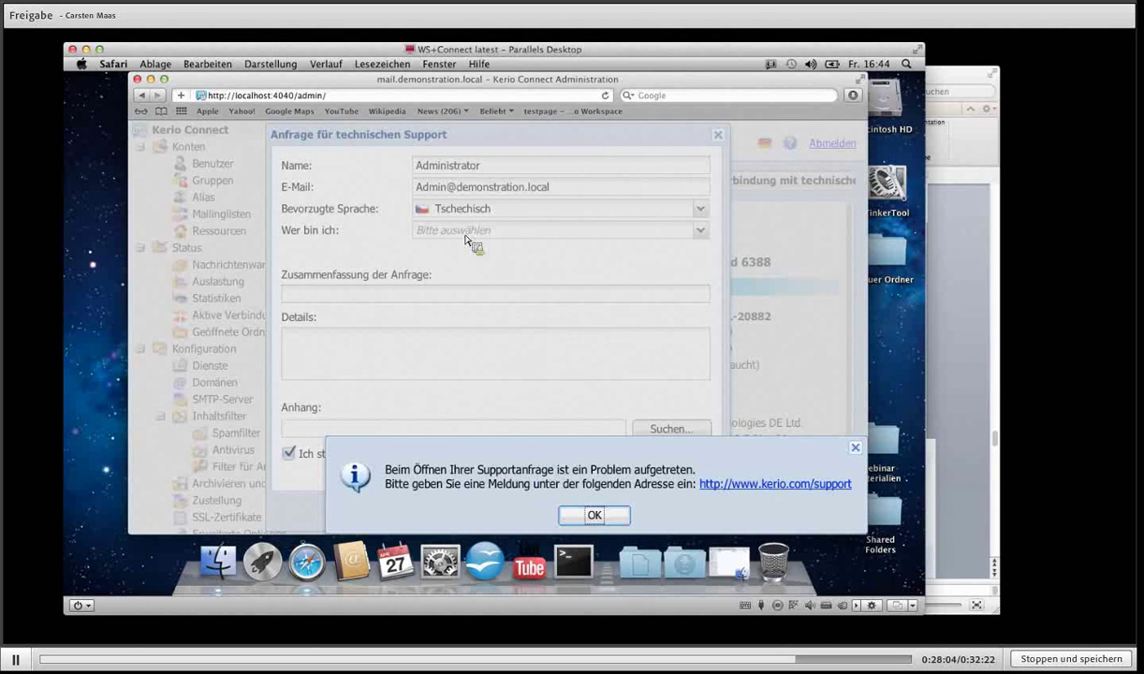
key("Return")
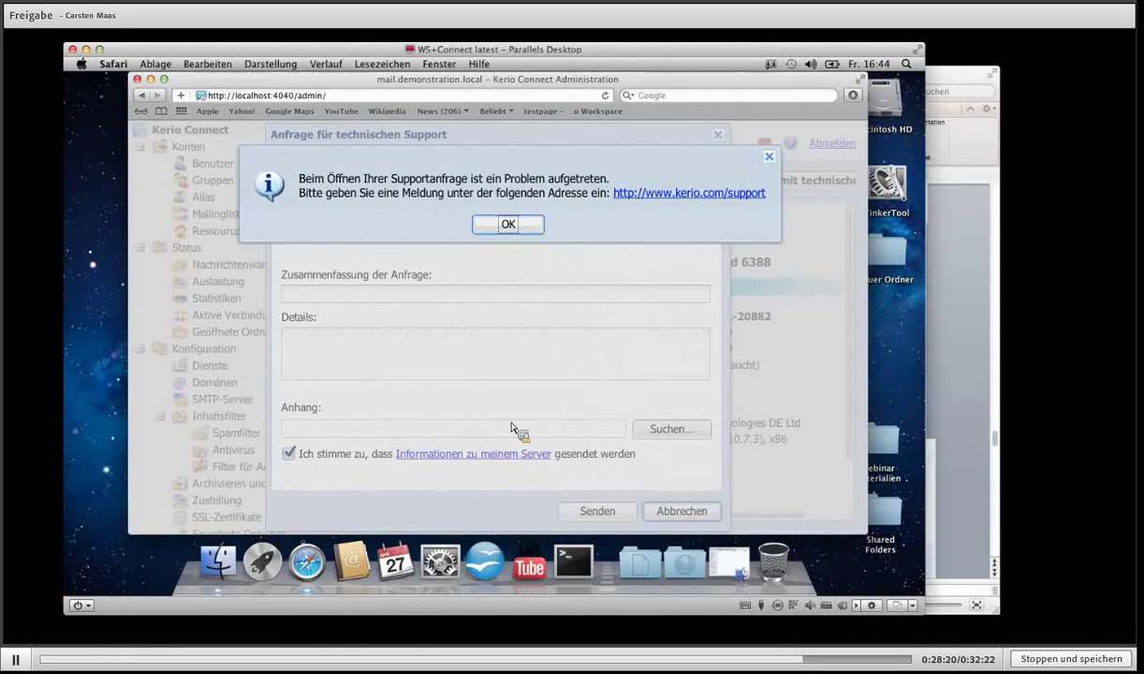
left_click(510, 225)
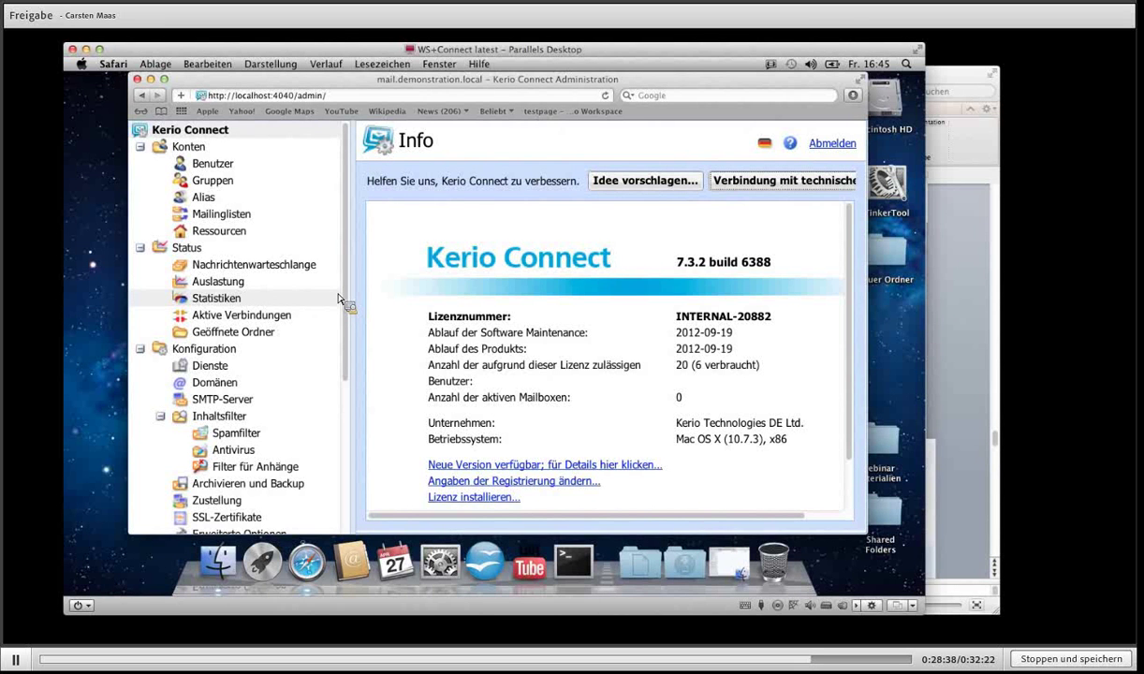
- Open the Kerio Connect feedback forum through Idee vorschlagen with the prefilled contact details, and close the forum window
left_click(654, 181)
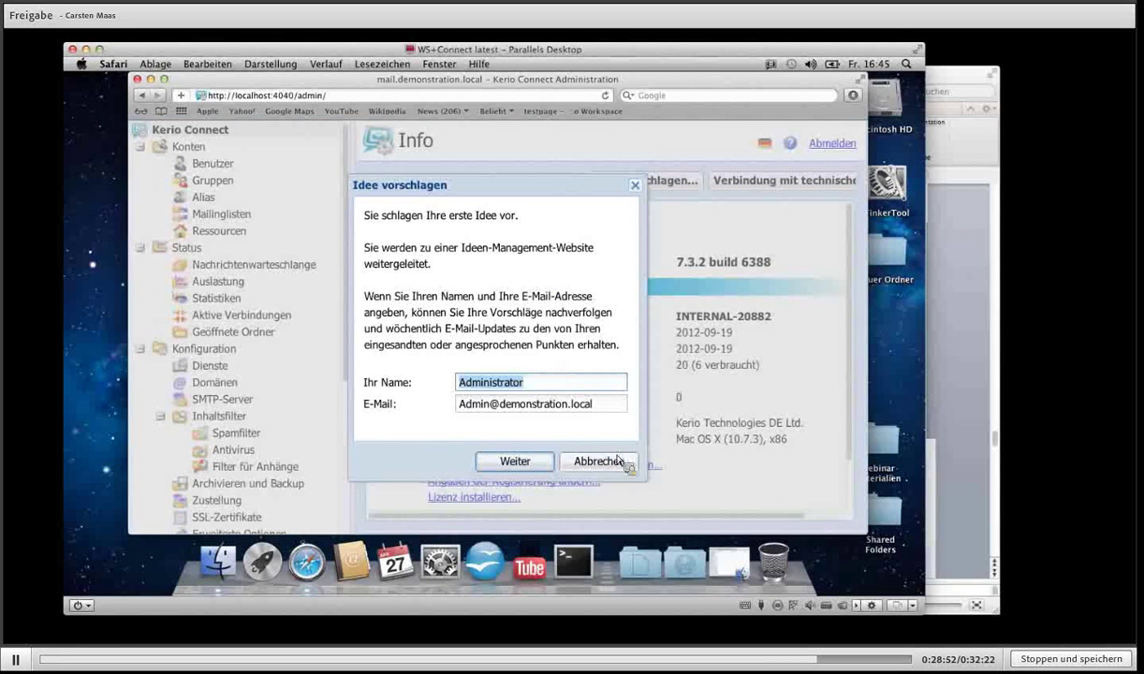
left_click(542, 467)
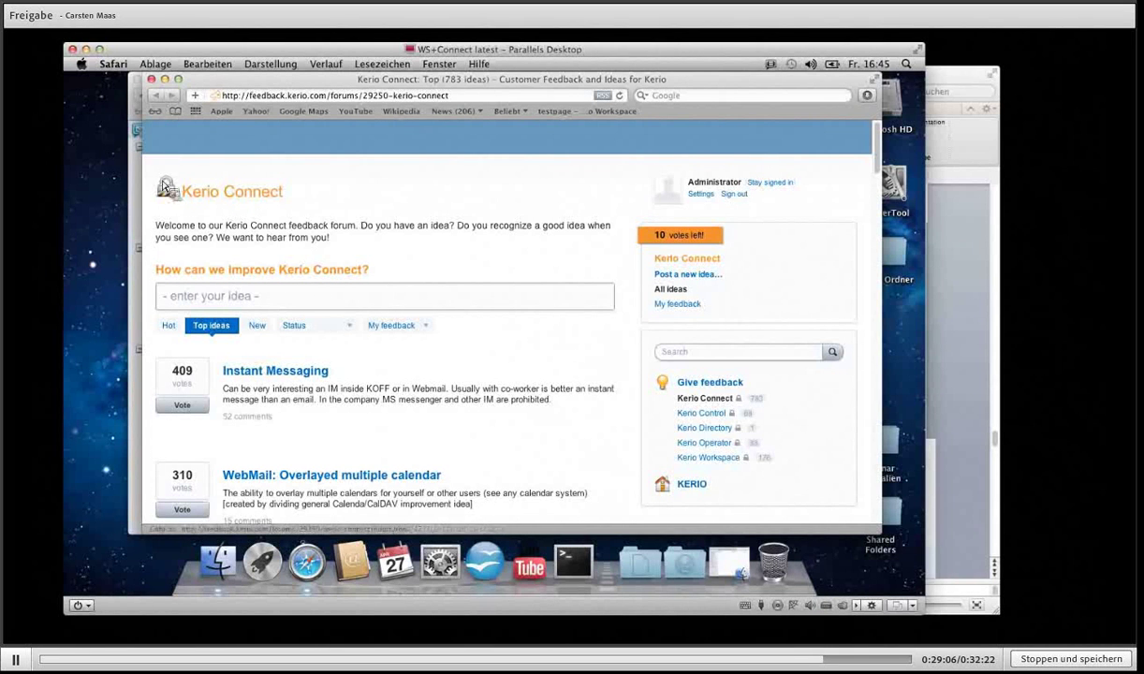
left_click(151, 78)
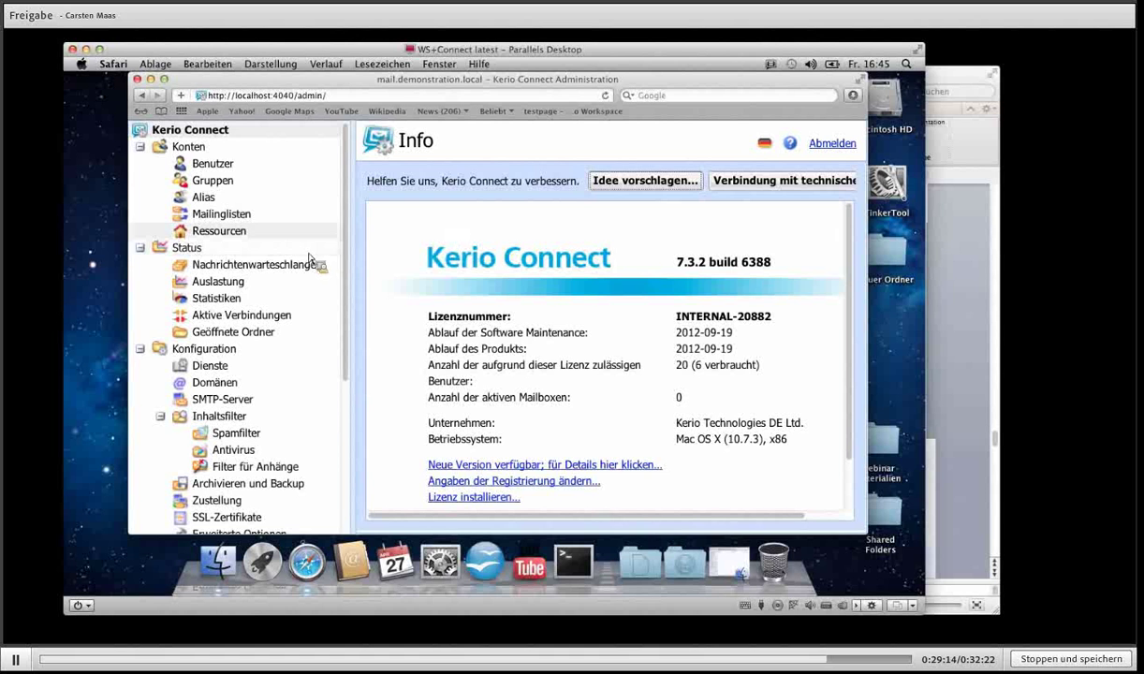
- Switch to the PowerPoint presentation, play it from the "Fehlersuche" slide and advance past "Sinnvolle Einstellungen"
left_click(86, 50)
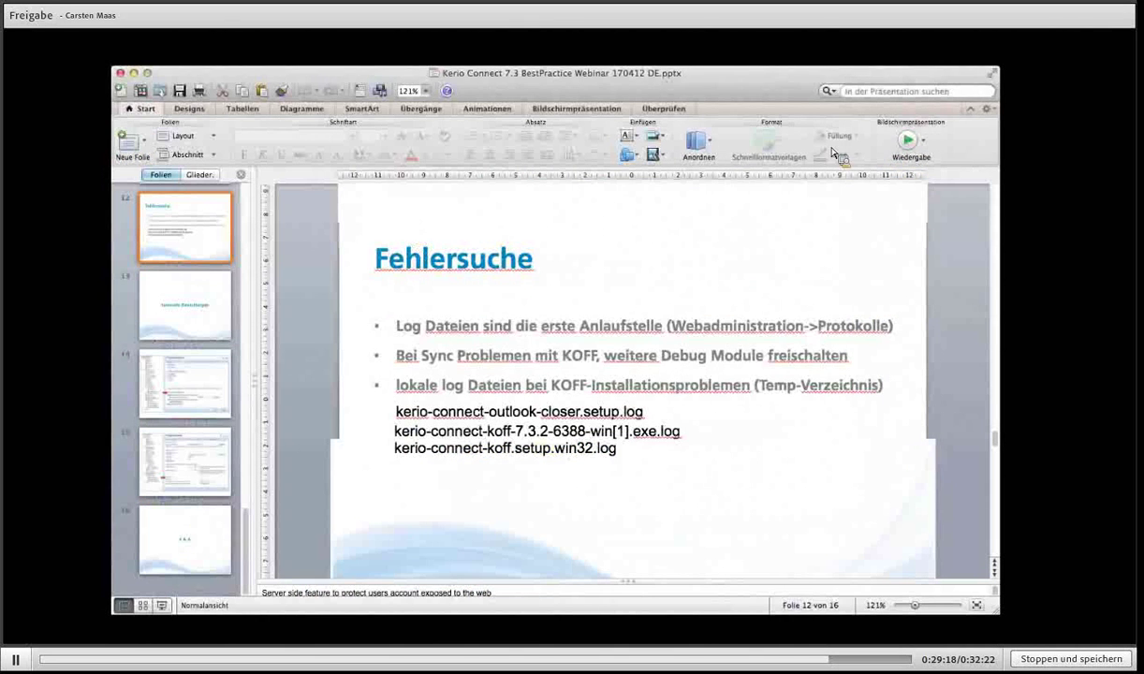
left_click(908, 141)
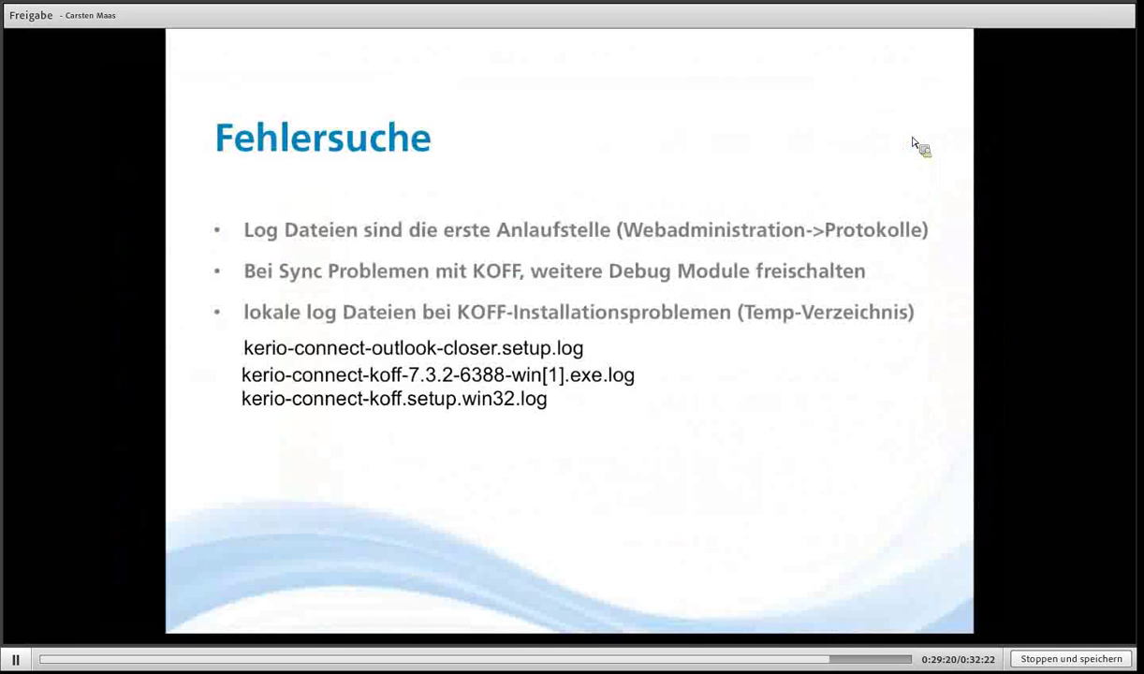
left_click(912, 142)
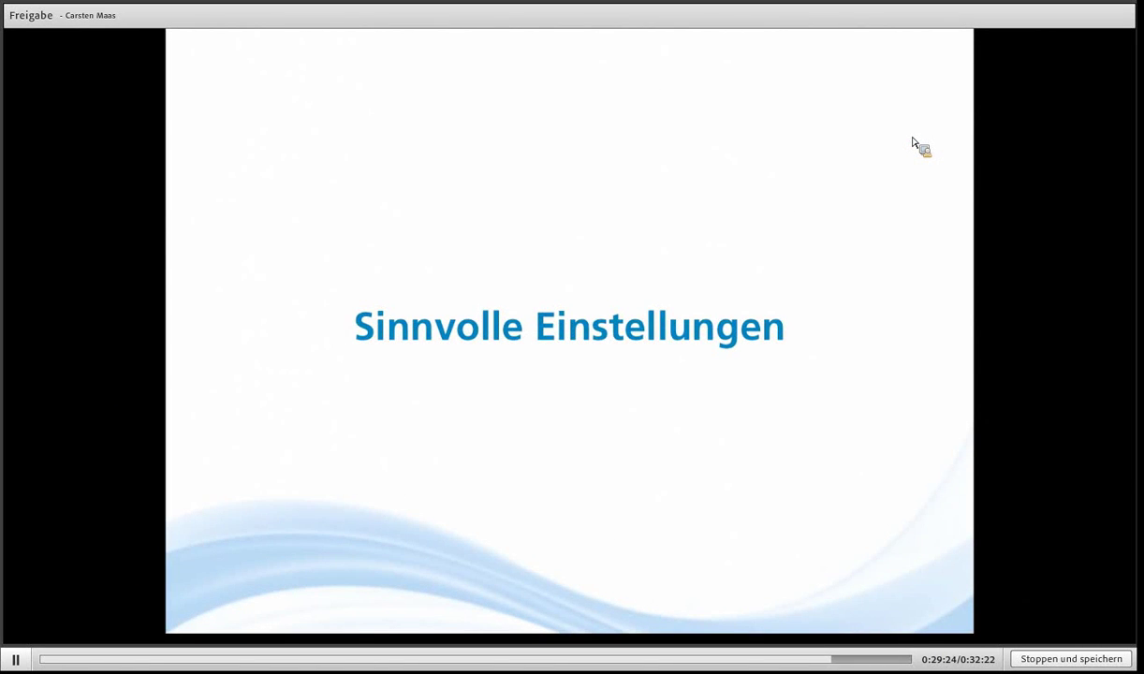
left_click(912, 142)
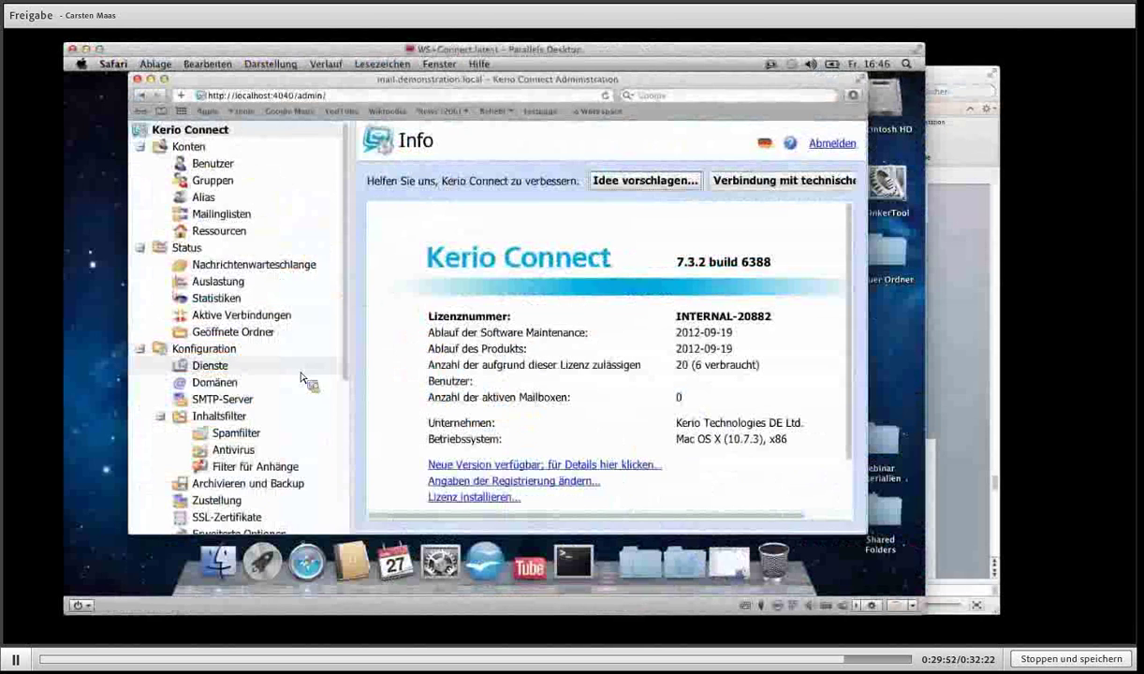
- Show the Sicherheitsrichtlinien settings of Erweiterte Optionen in the Kerio Connect administration
scroll(272, 372, "down", 5)
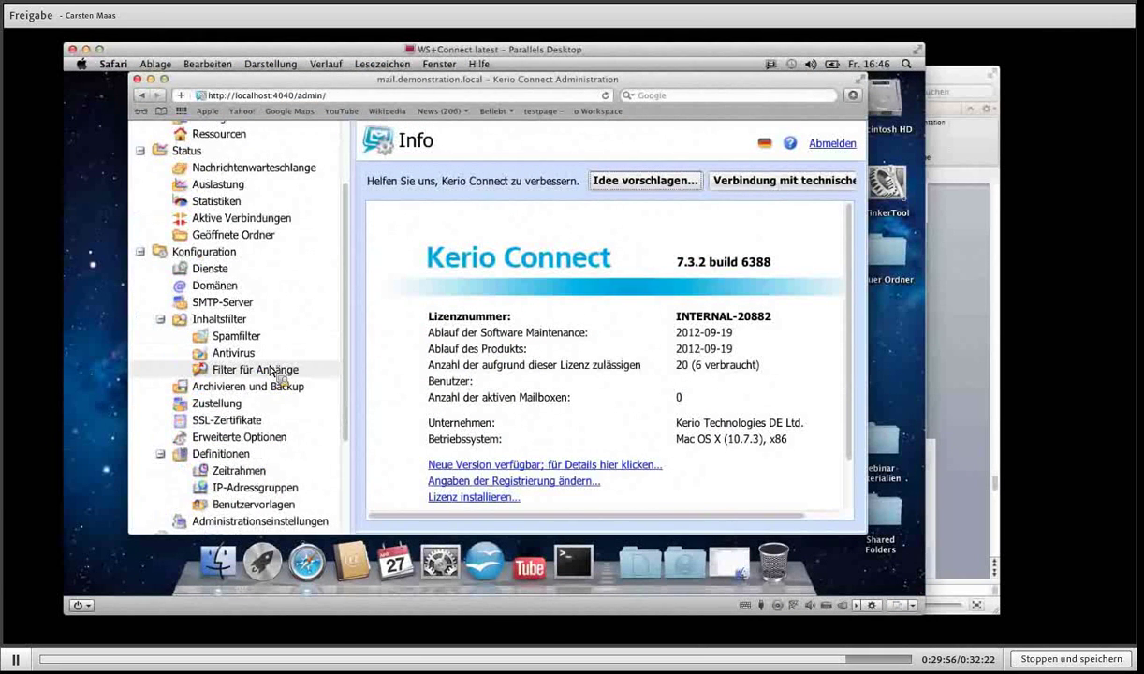
scroll(272, 371, "down", 8)
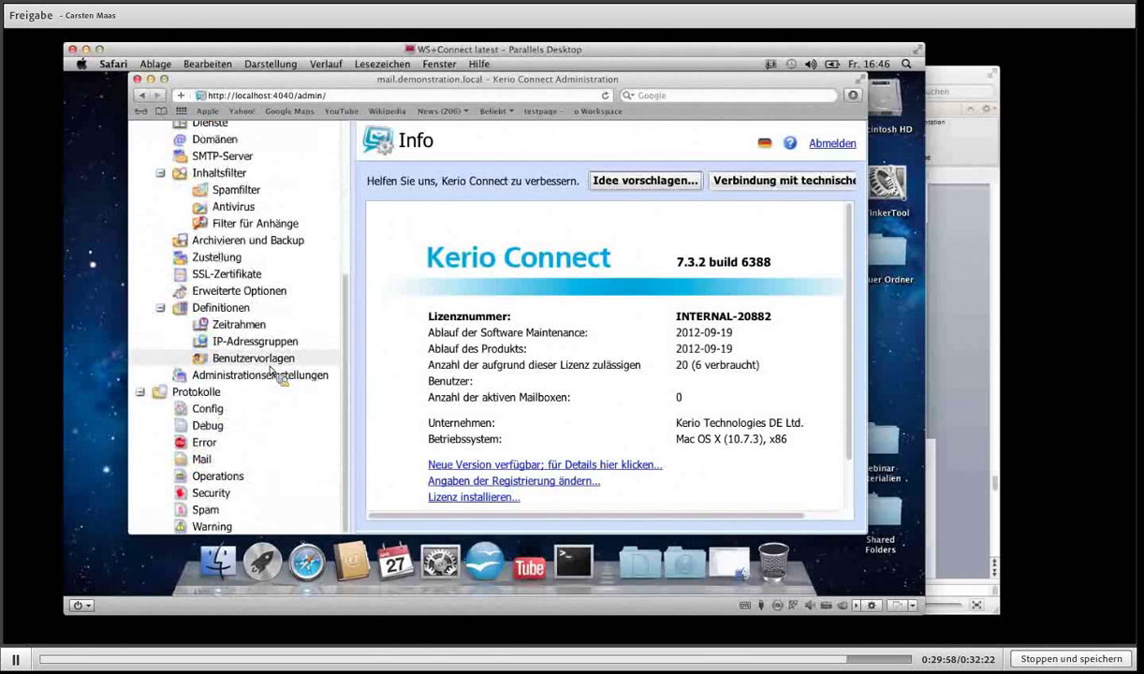
left_click(253, 296)
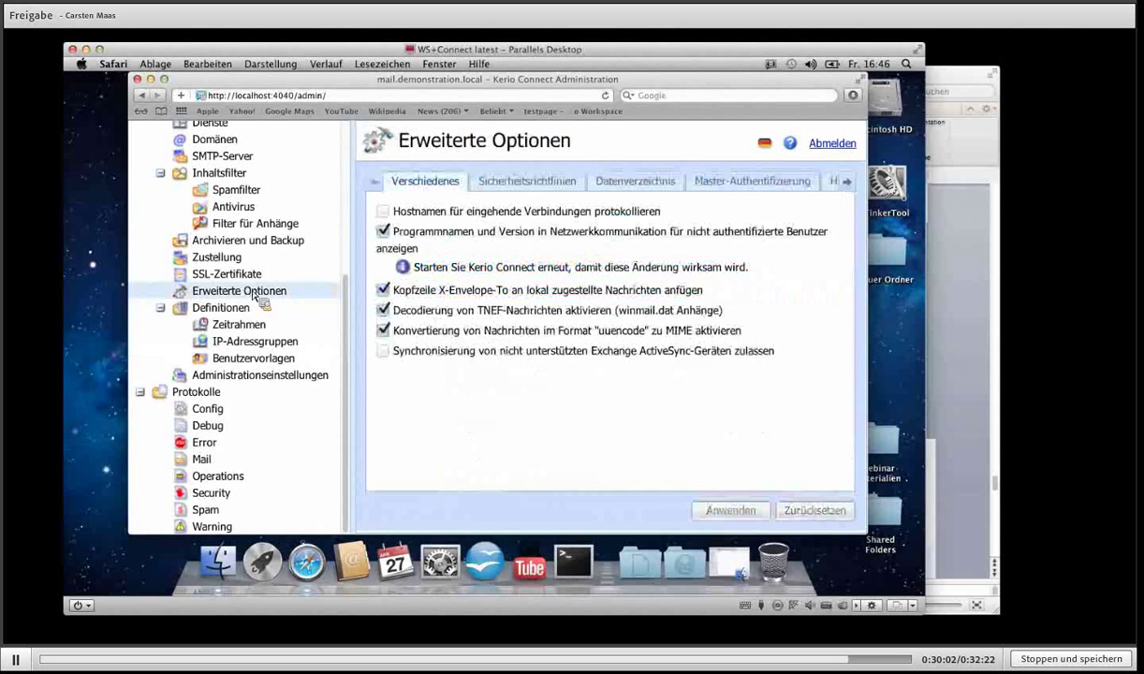
left_click(516, 187)
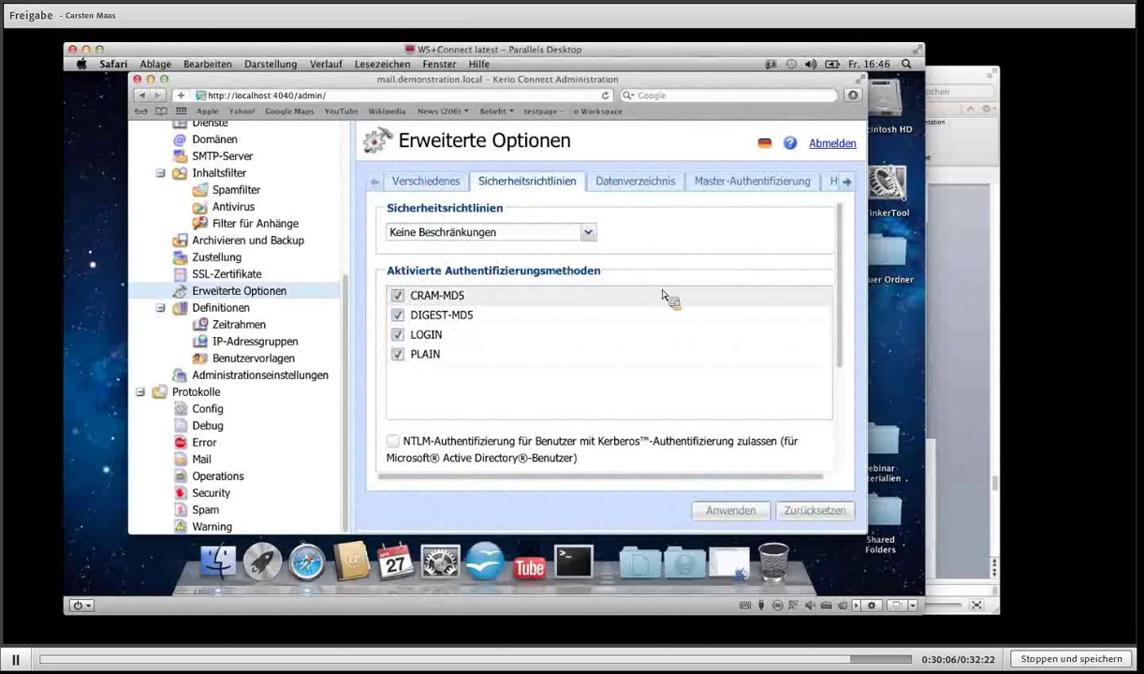
key("super+minus")
key("super+minus")
key("super+minus")
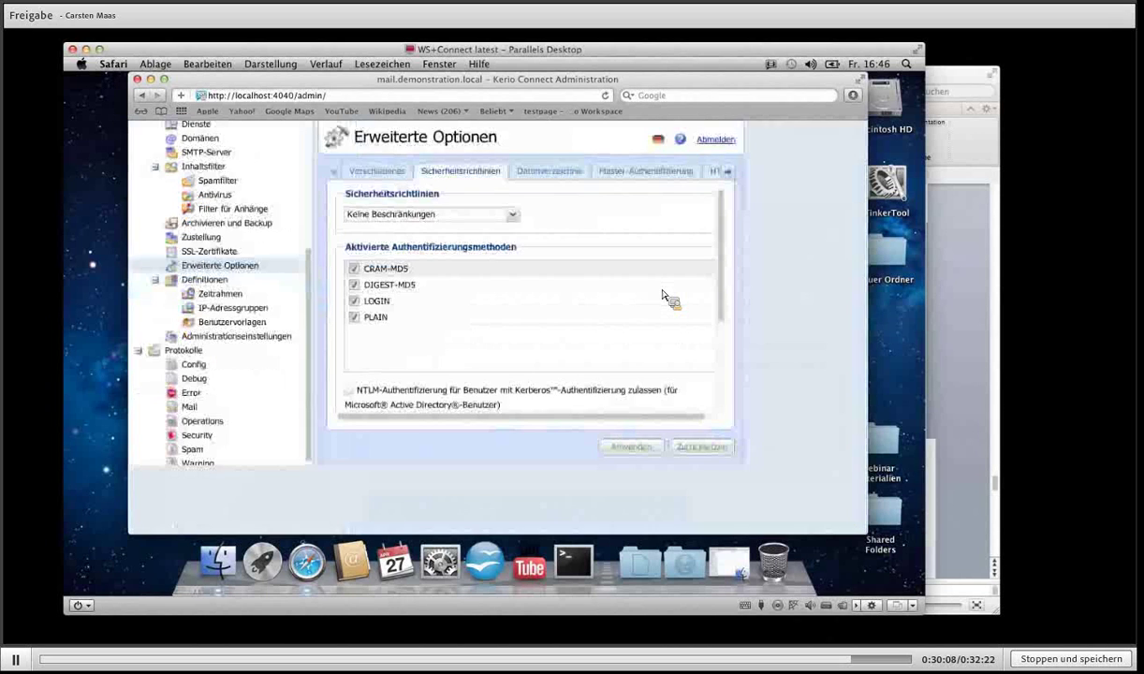